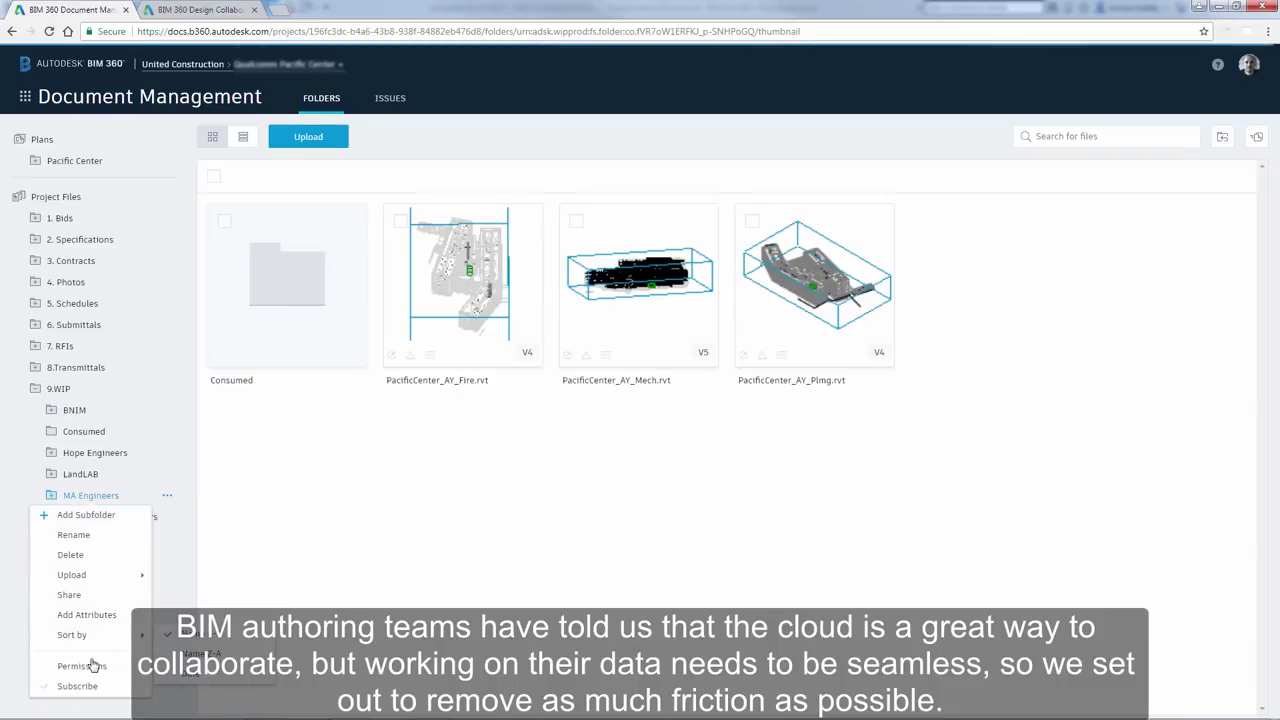
- Grant a project member View + Upload + Edit permission on the MA Engineers folder and locate their entry in the name-sorted permission list
click(89, 667)
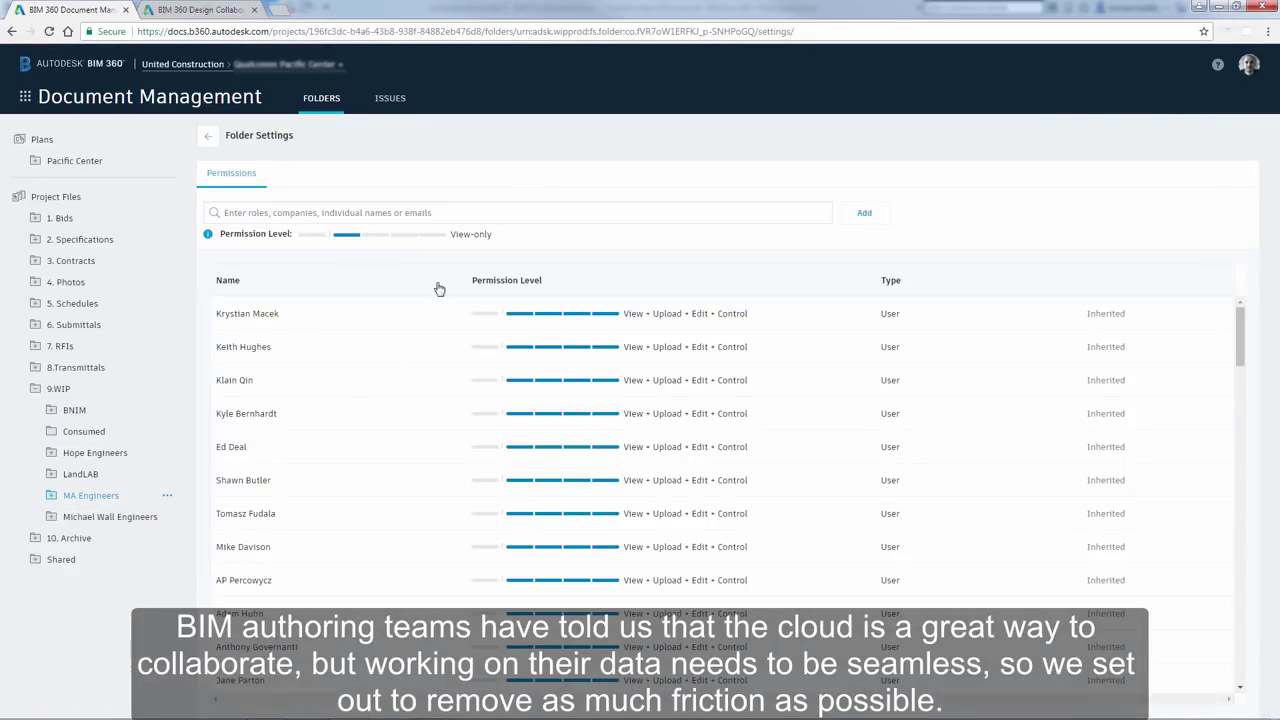
text(Paula)
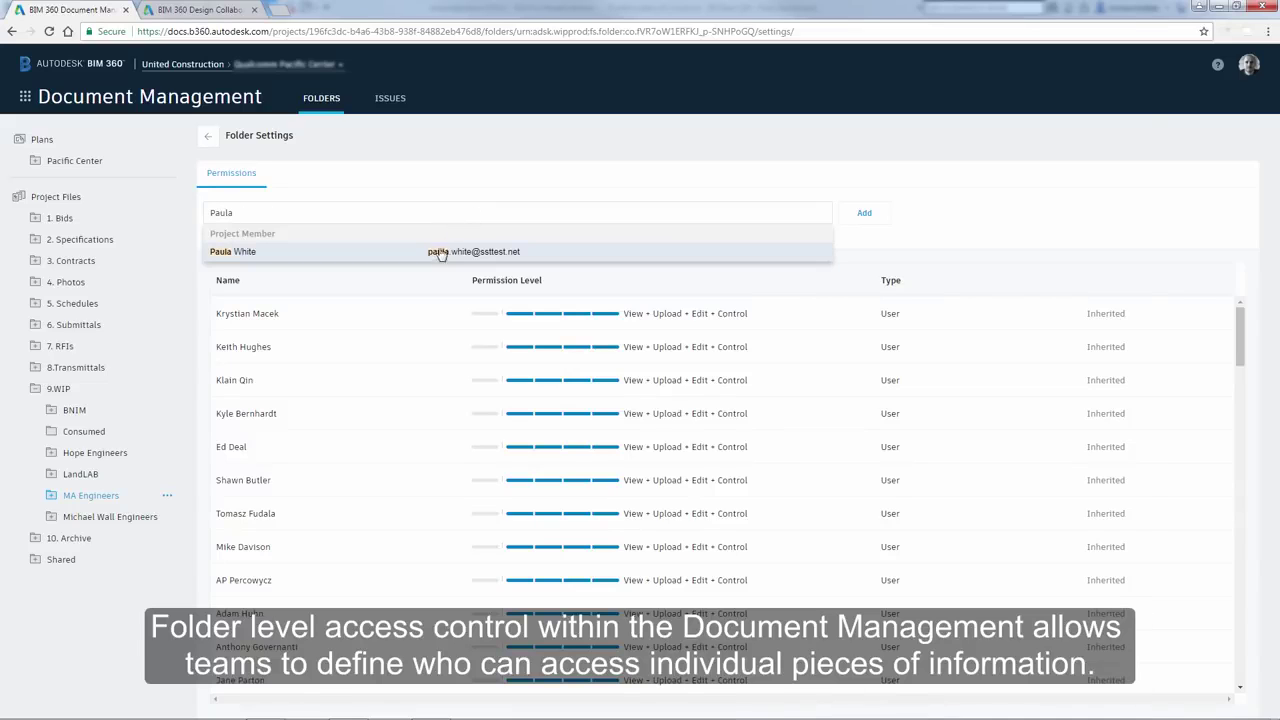
click(437, 253)
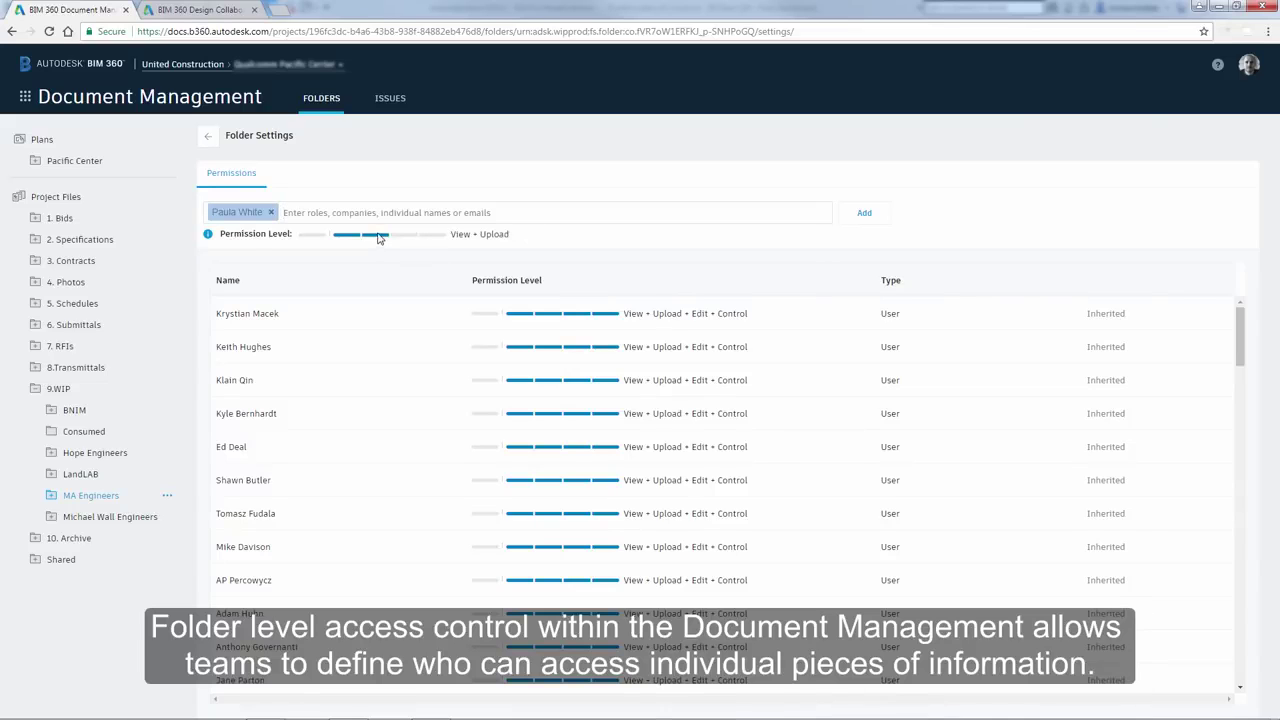
click(442, 237)
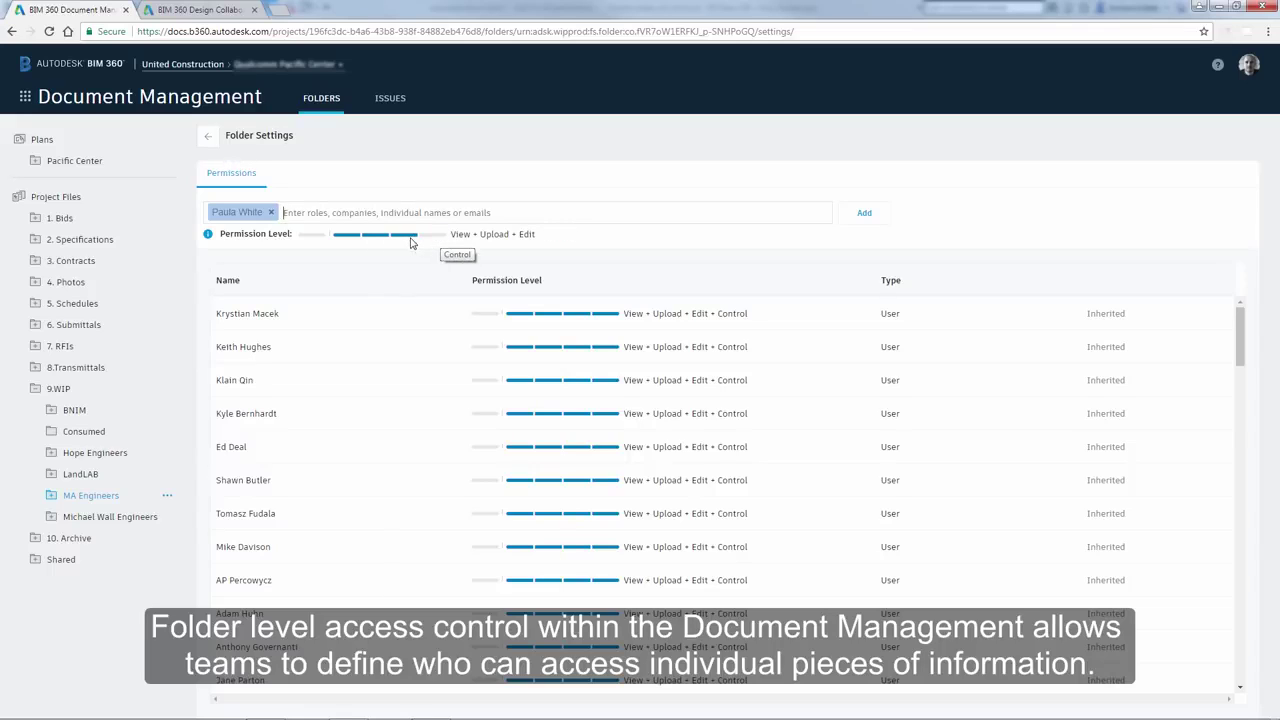
click(427, 240)
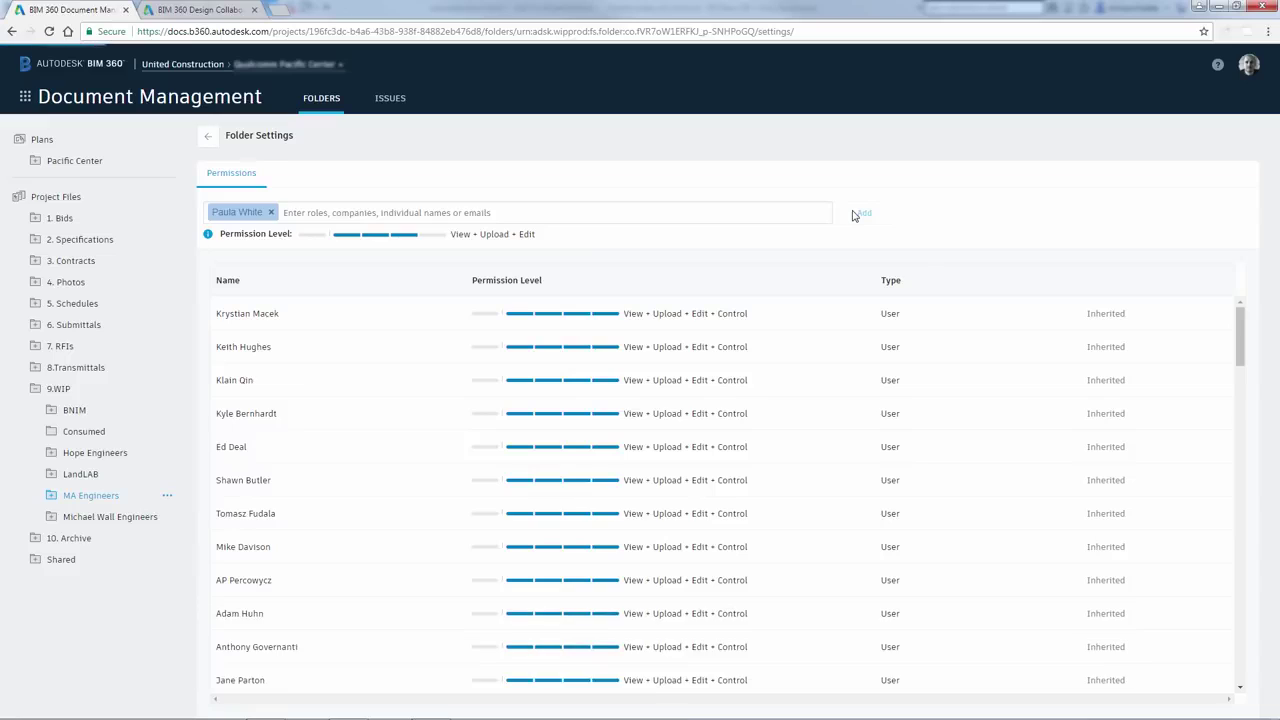
click(855, 214)
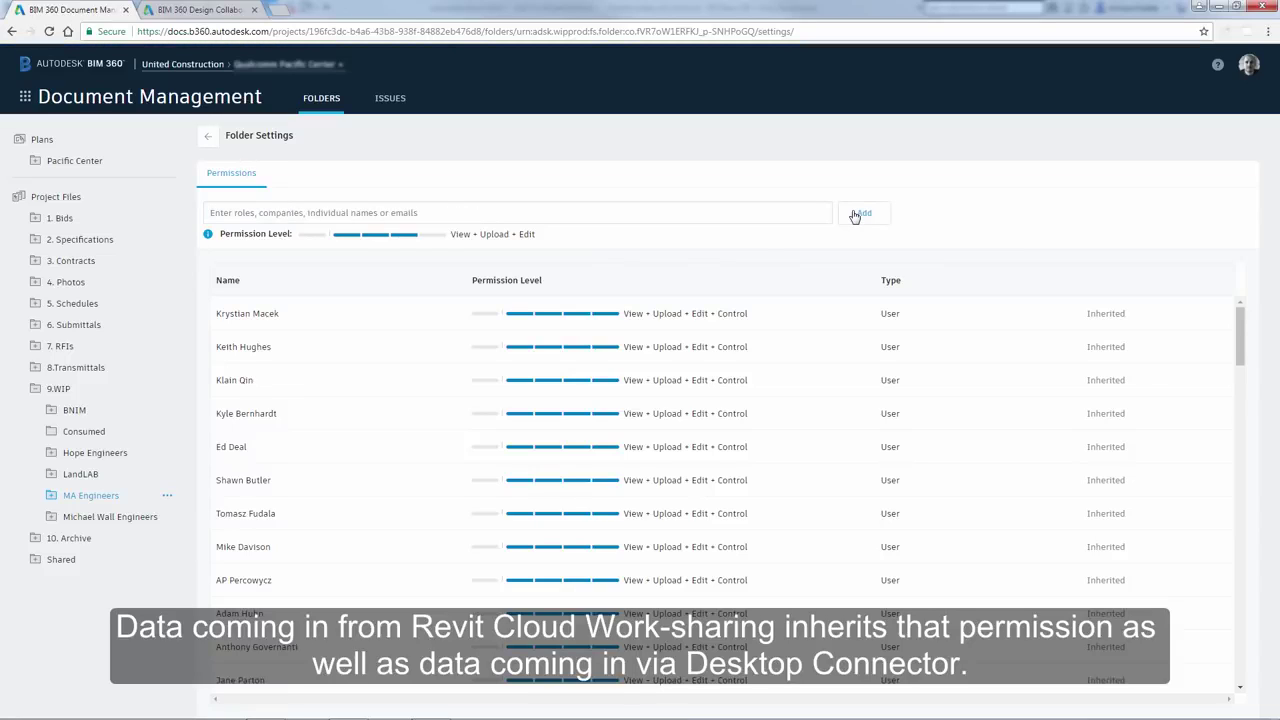
click(229, 281)
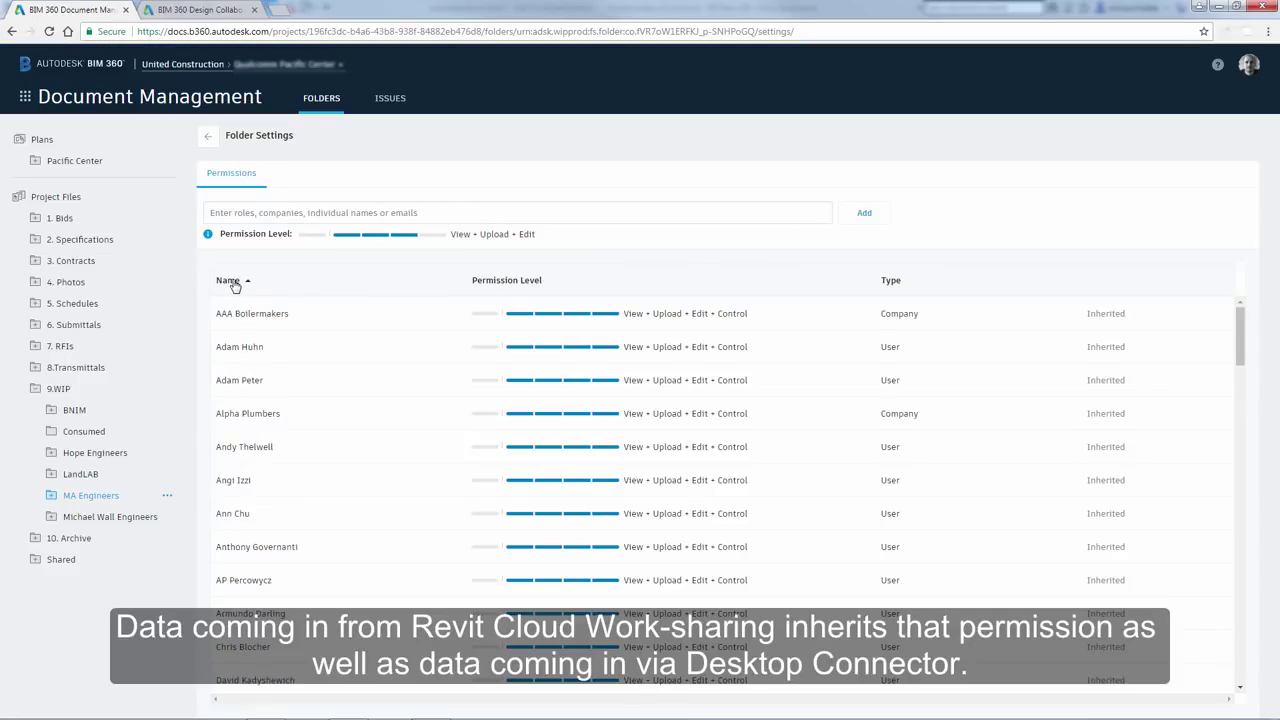
drag(1237, 326, 1227, 571)
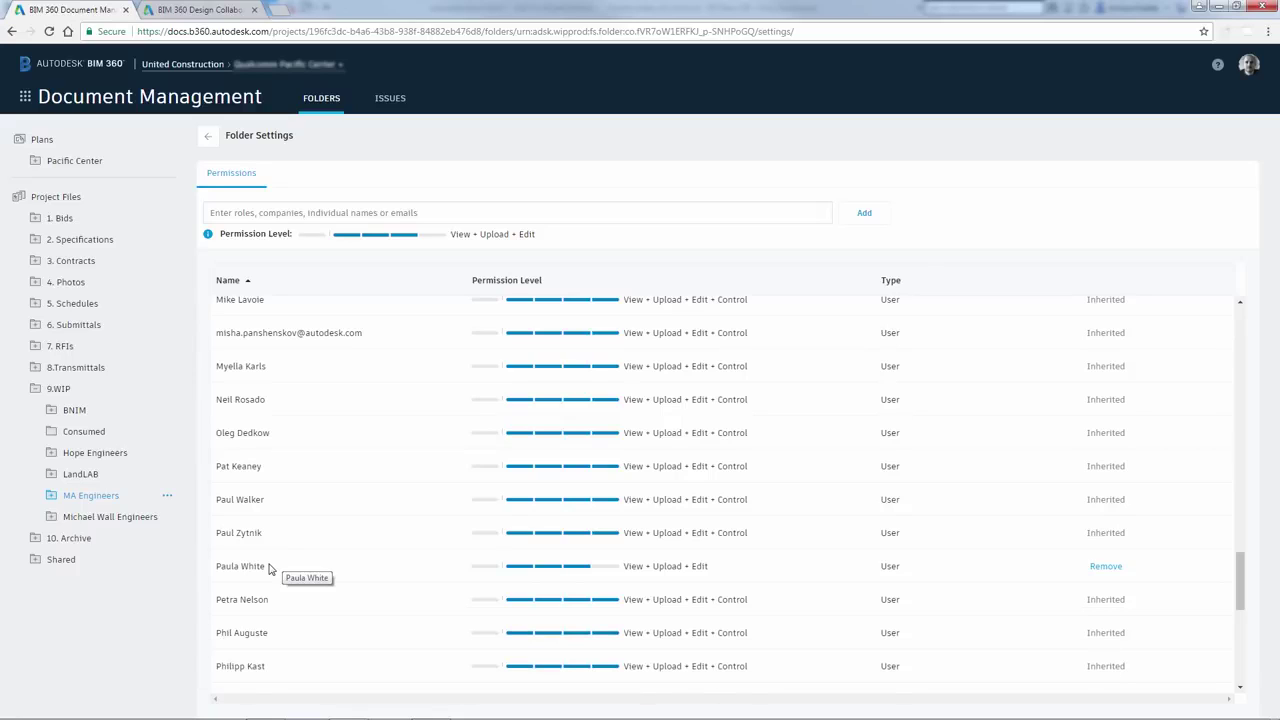
- Open the member management of the Architects team in the Design Collaboration service of Project Admin
click(25, 98)
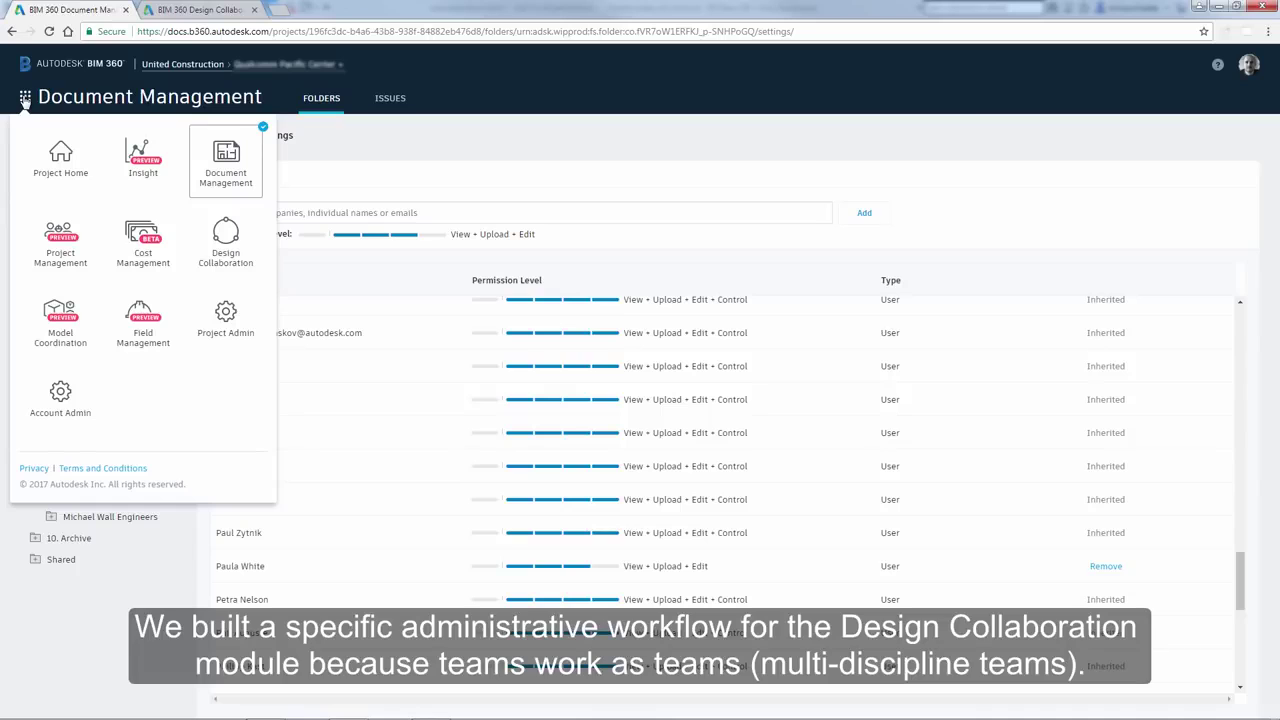
click(225, 322)
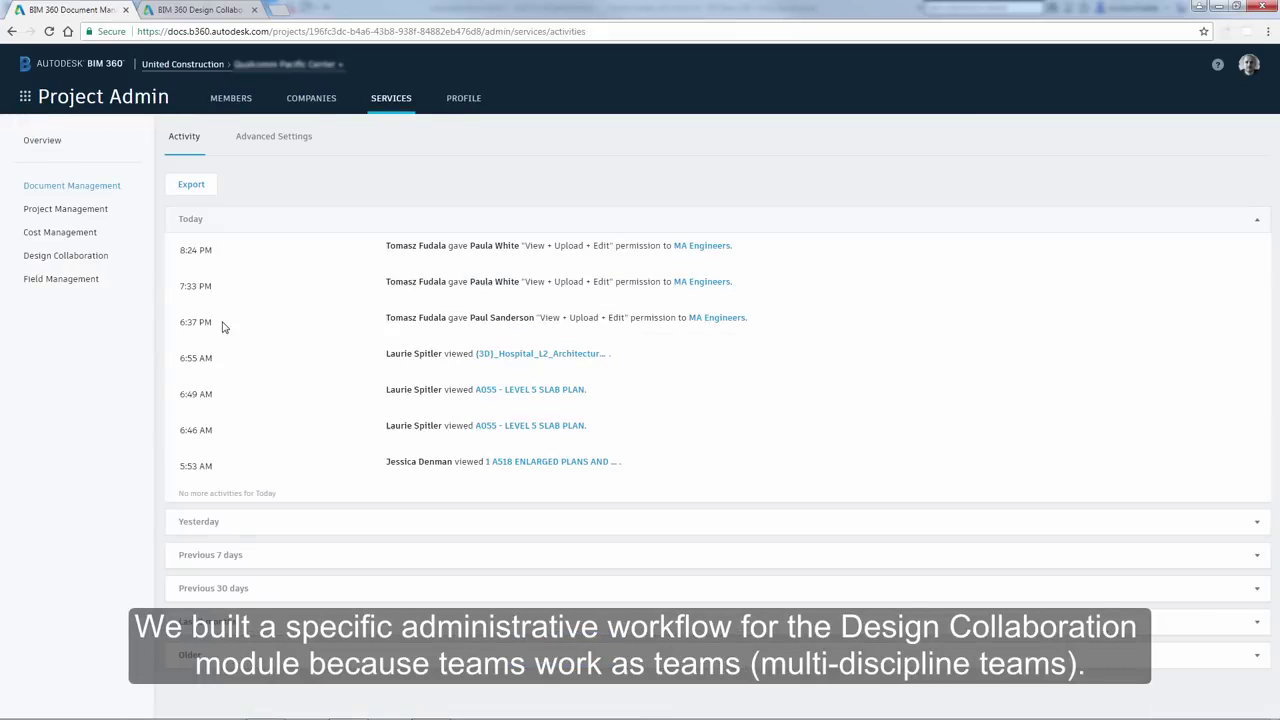
click(88, 257)
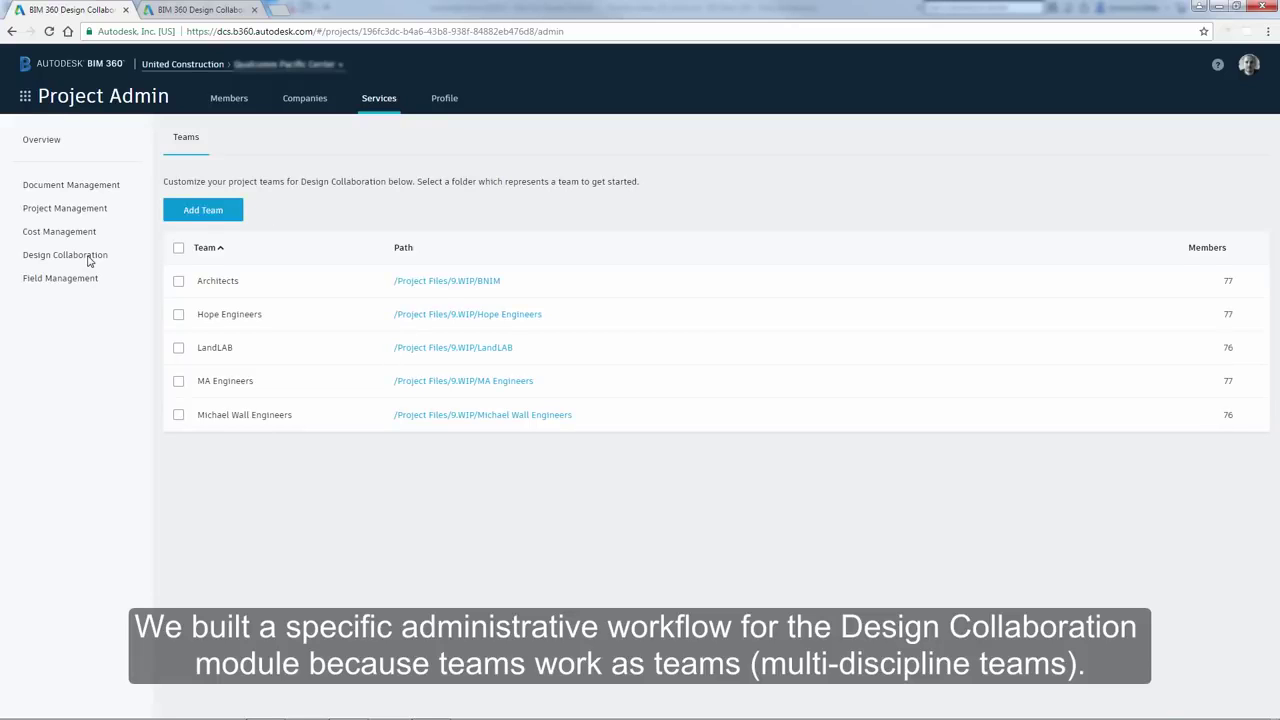
click(178, 283)
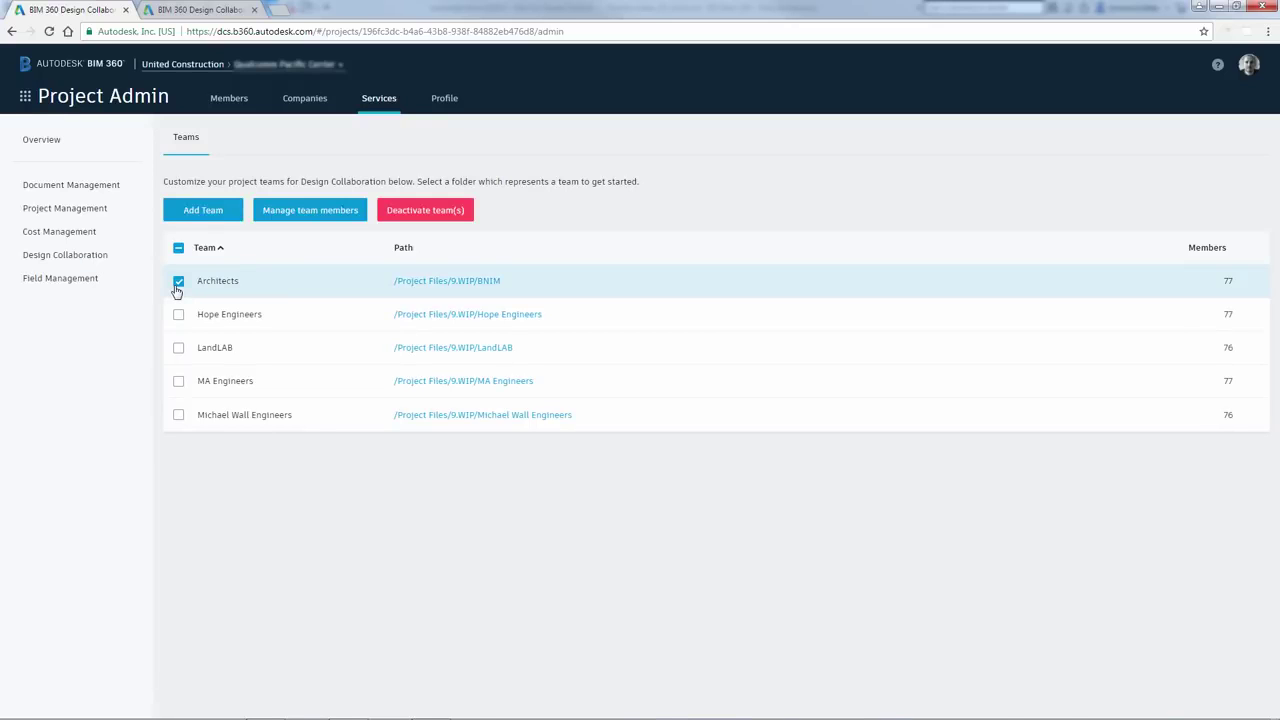
click(310, 214)
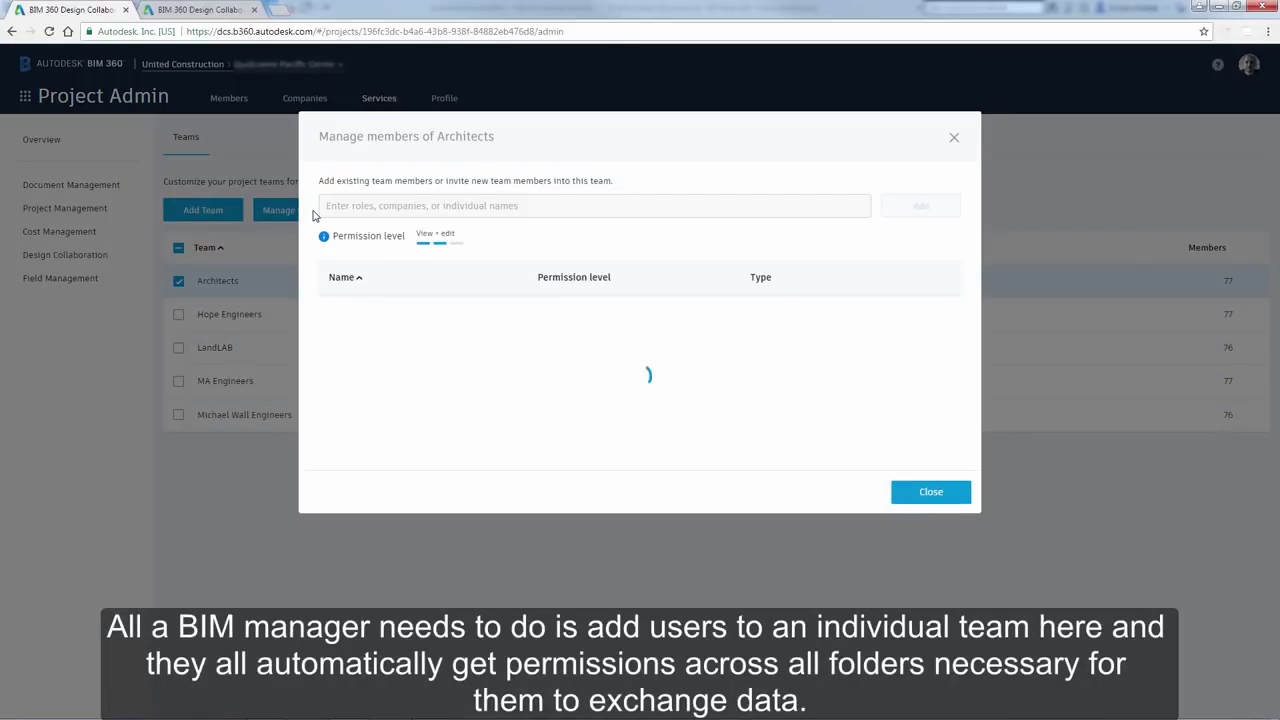
- Add an existing project member to the Architects team with View + edit + share permission, then close the member management and deselect the team
click(580, 208)
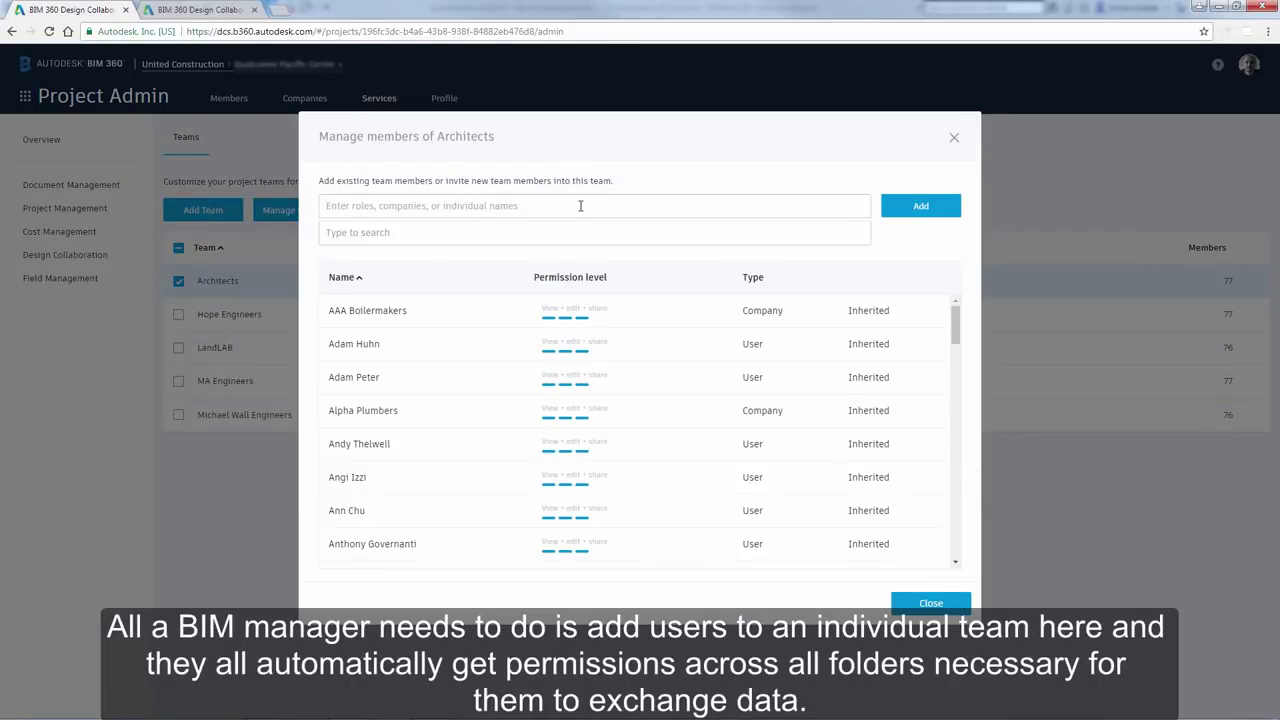
text(paul sa)
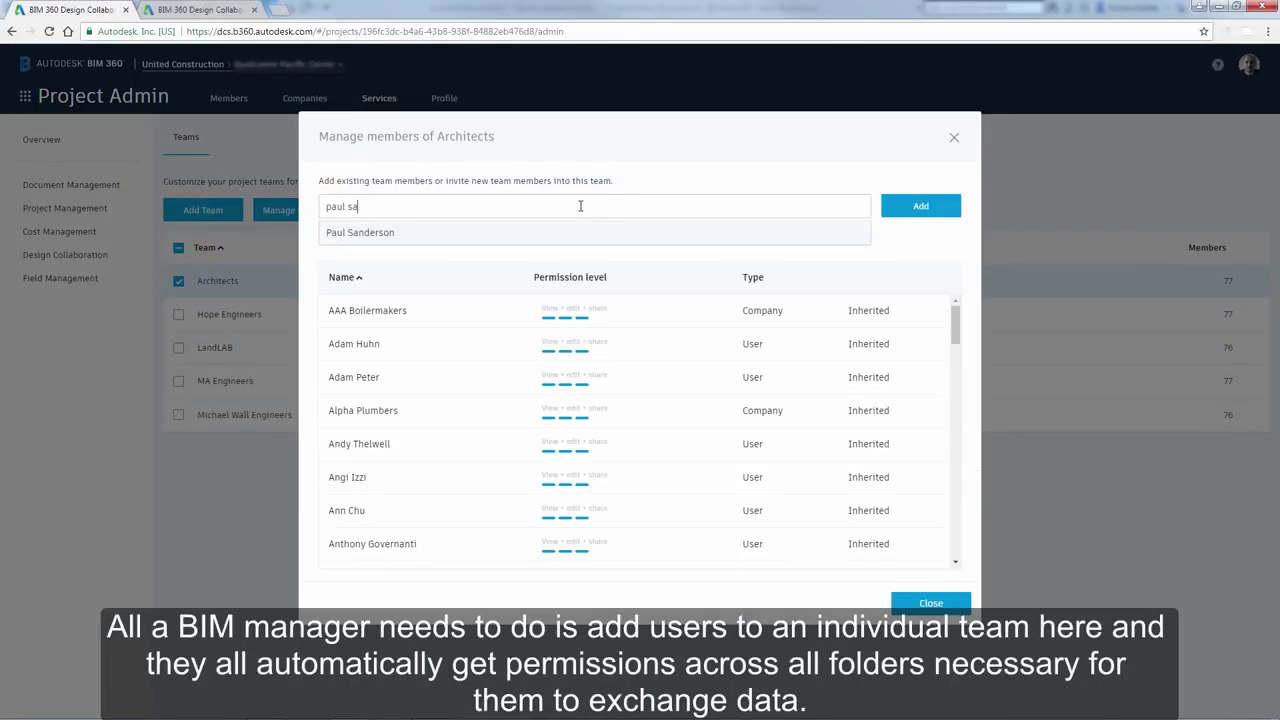
click(566, 233)
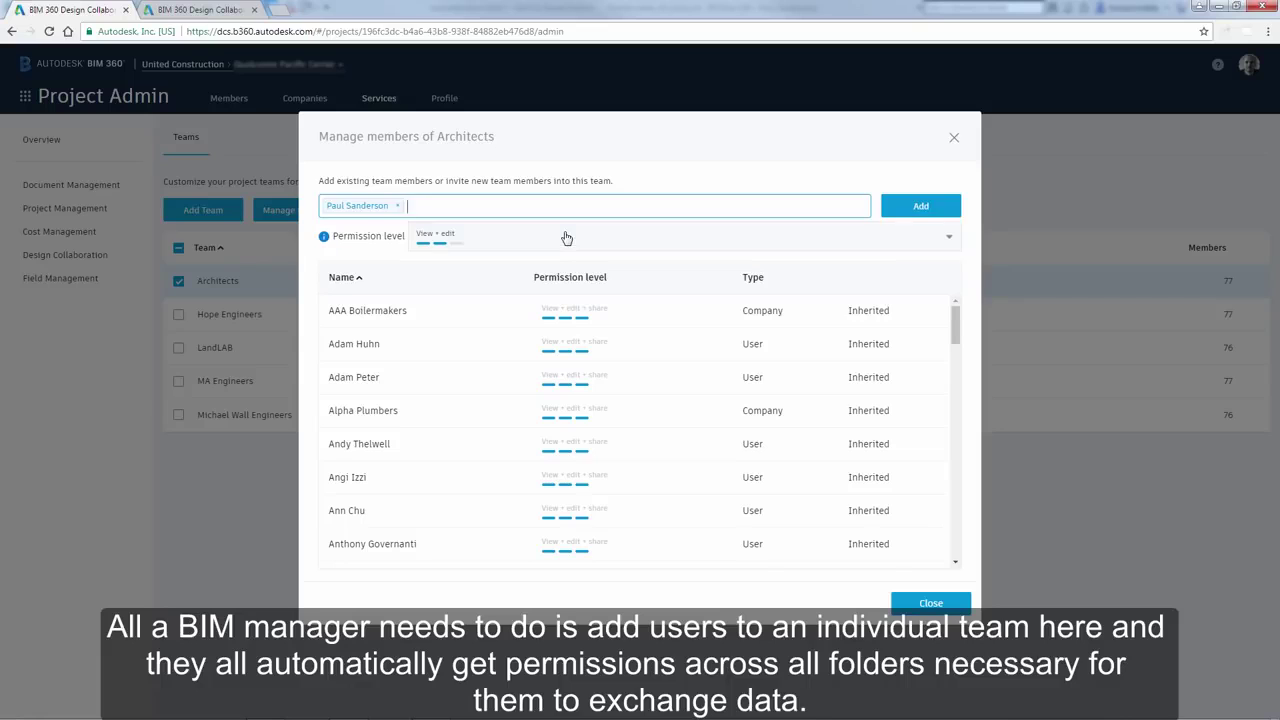
click(950, 238)
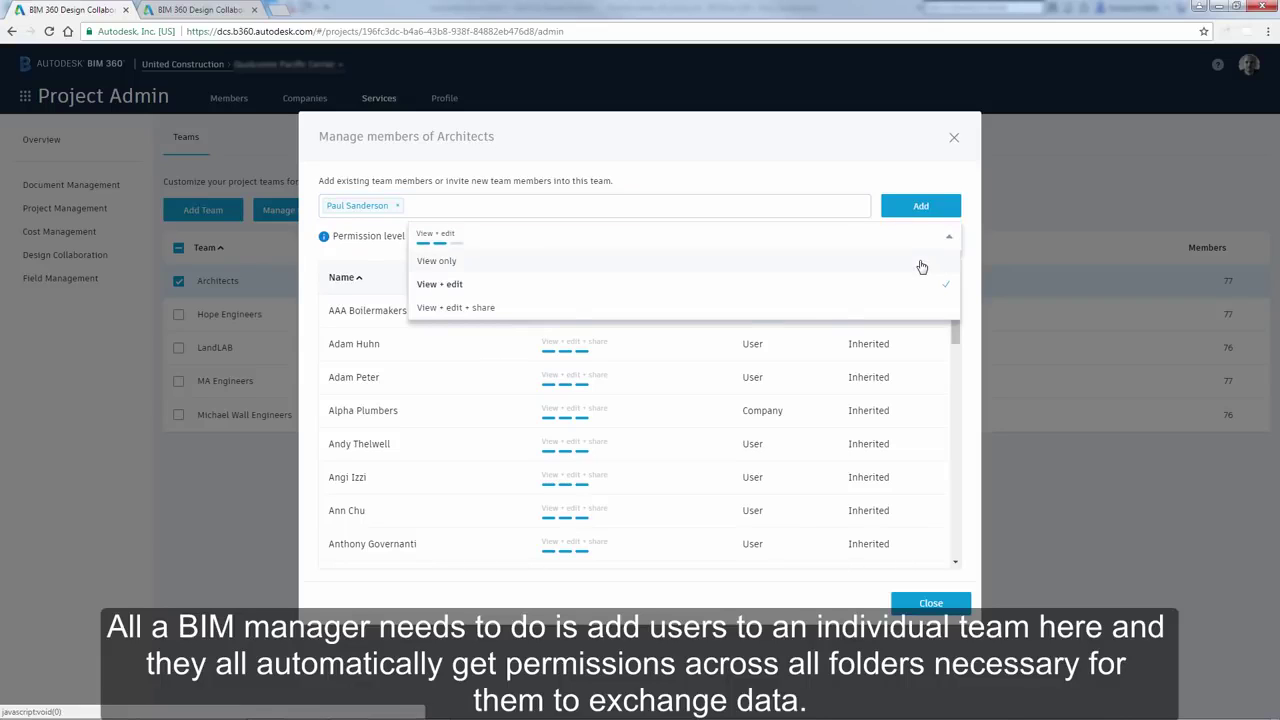
click(920, 263)
click(949, 246)
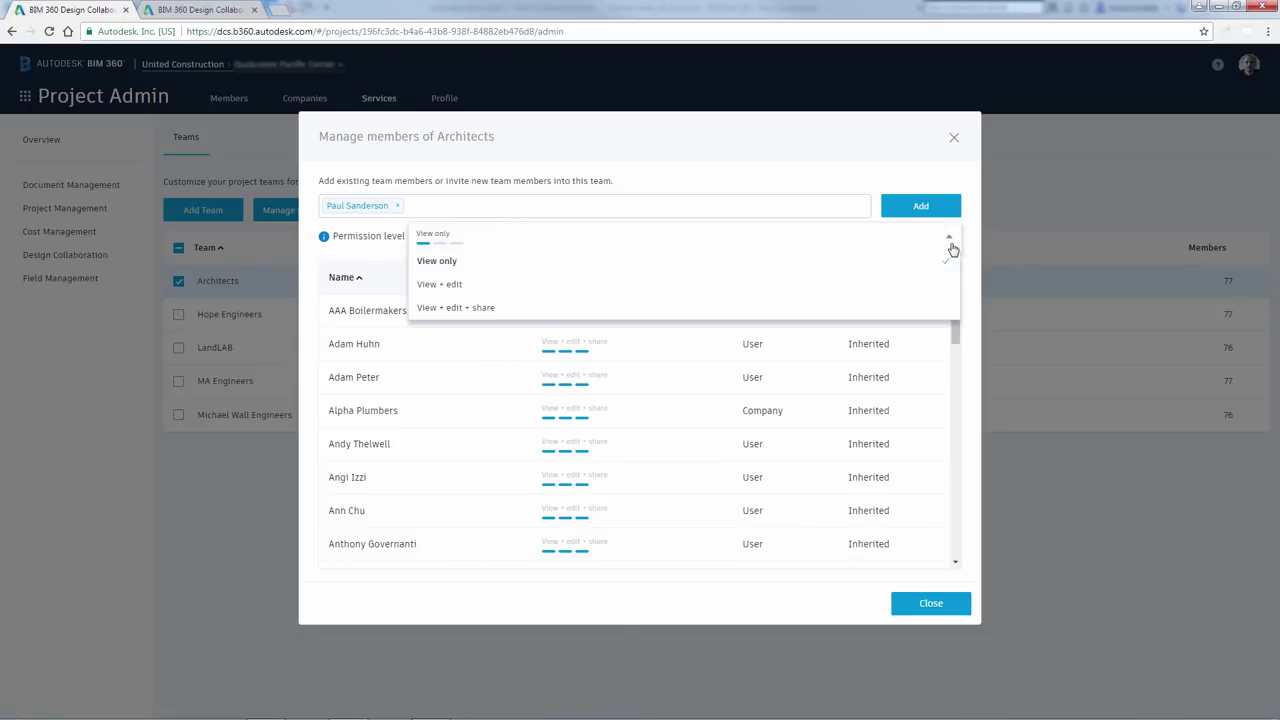
click(922, 309)
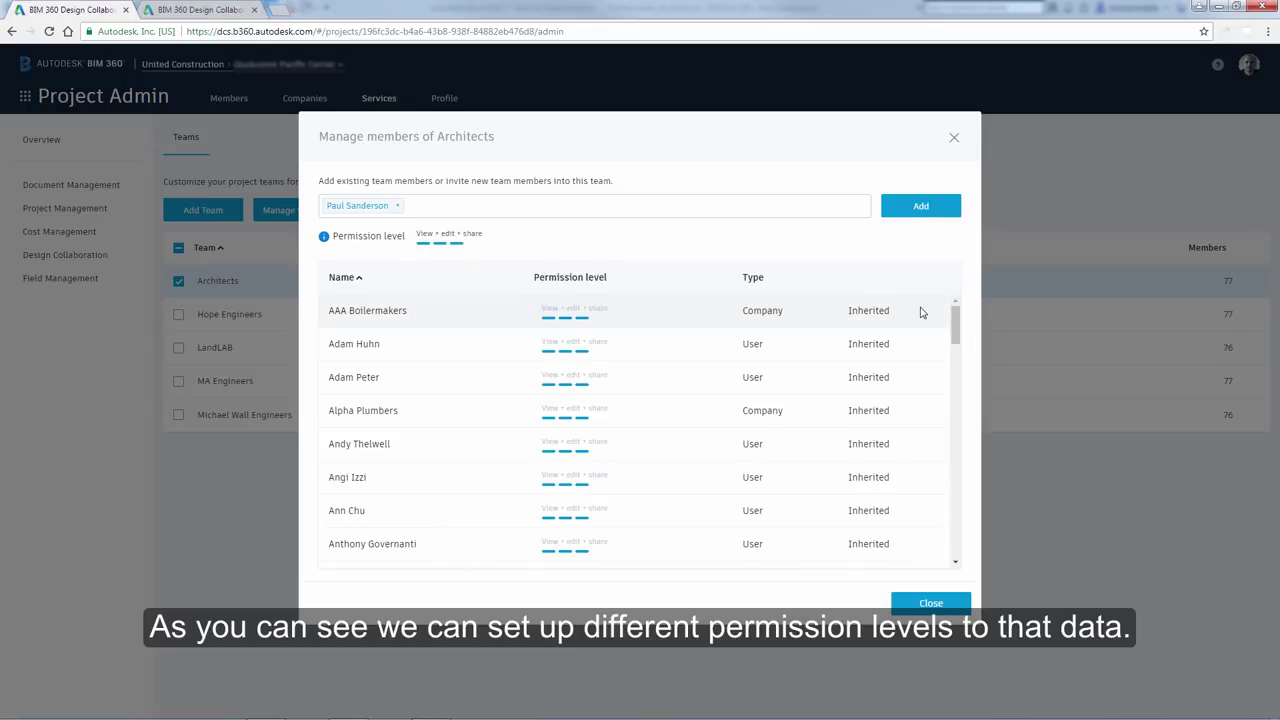
click(921, 208)
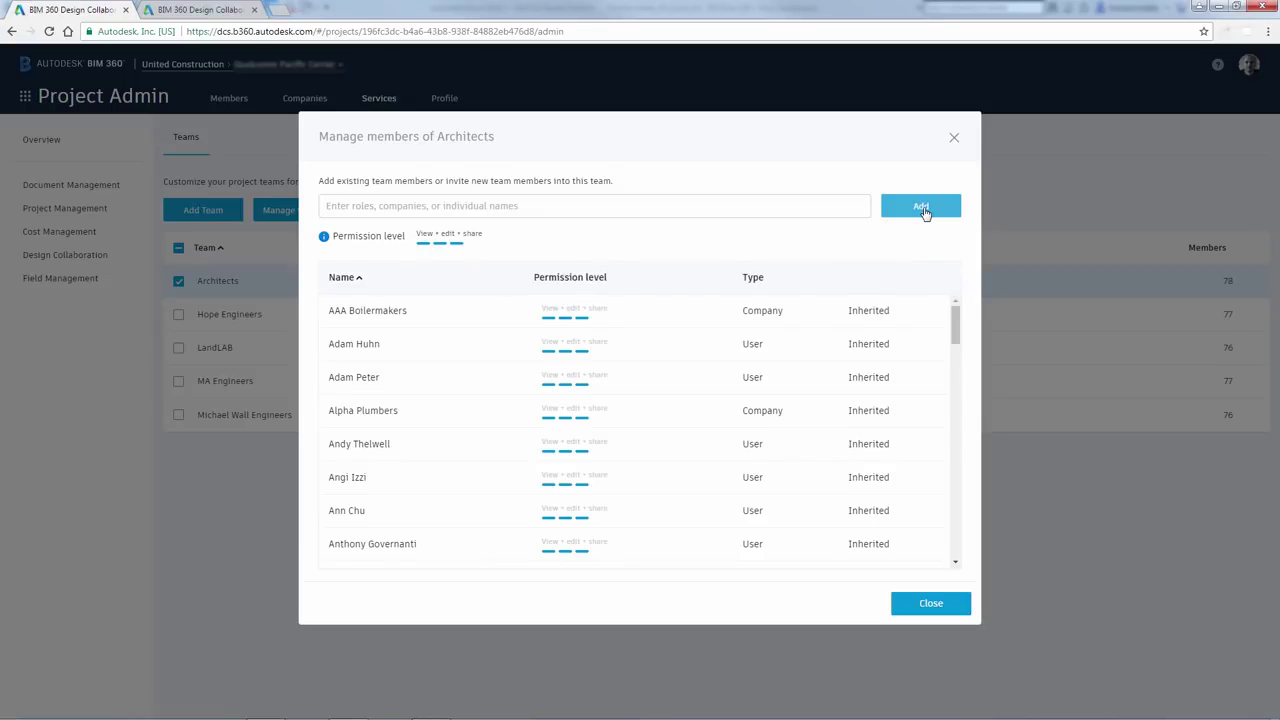
drag(949, 305, 956, 516)
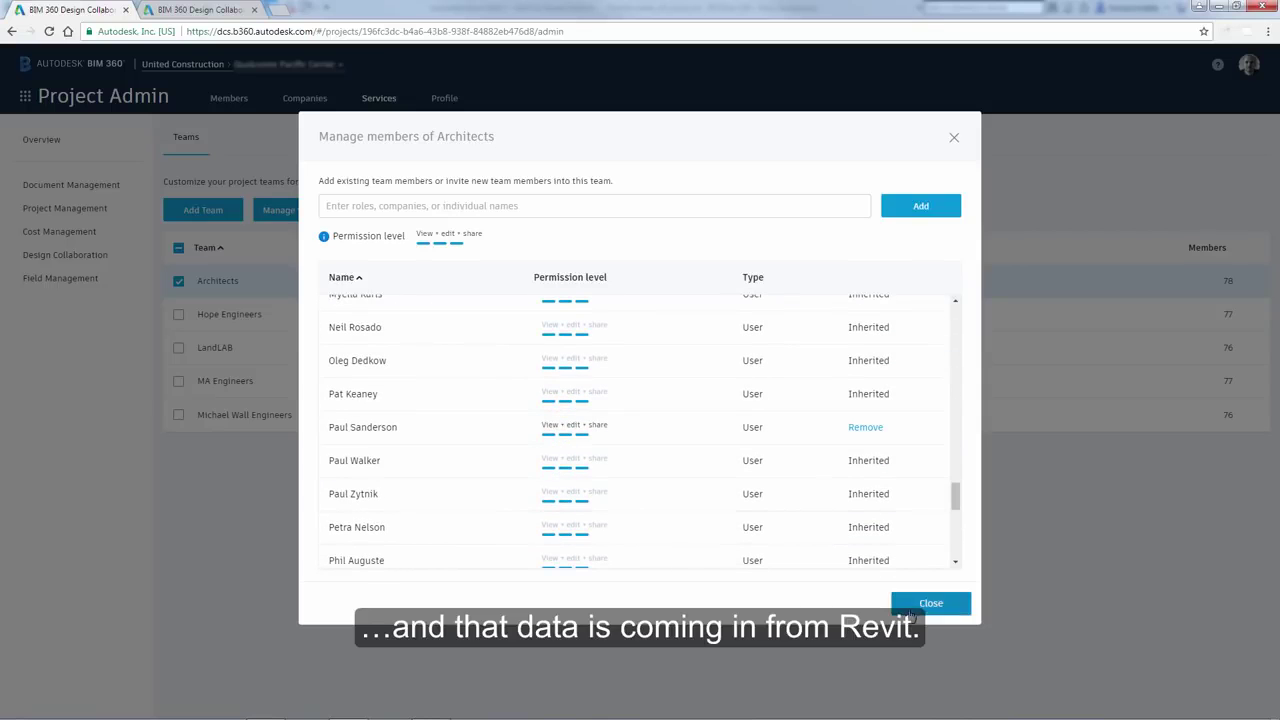
click(931, 603)
click(178, 281)
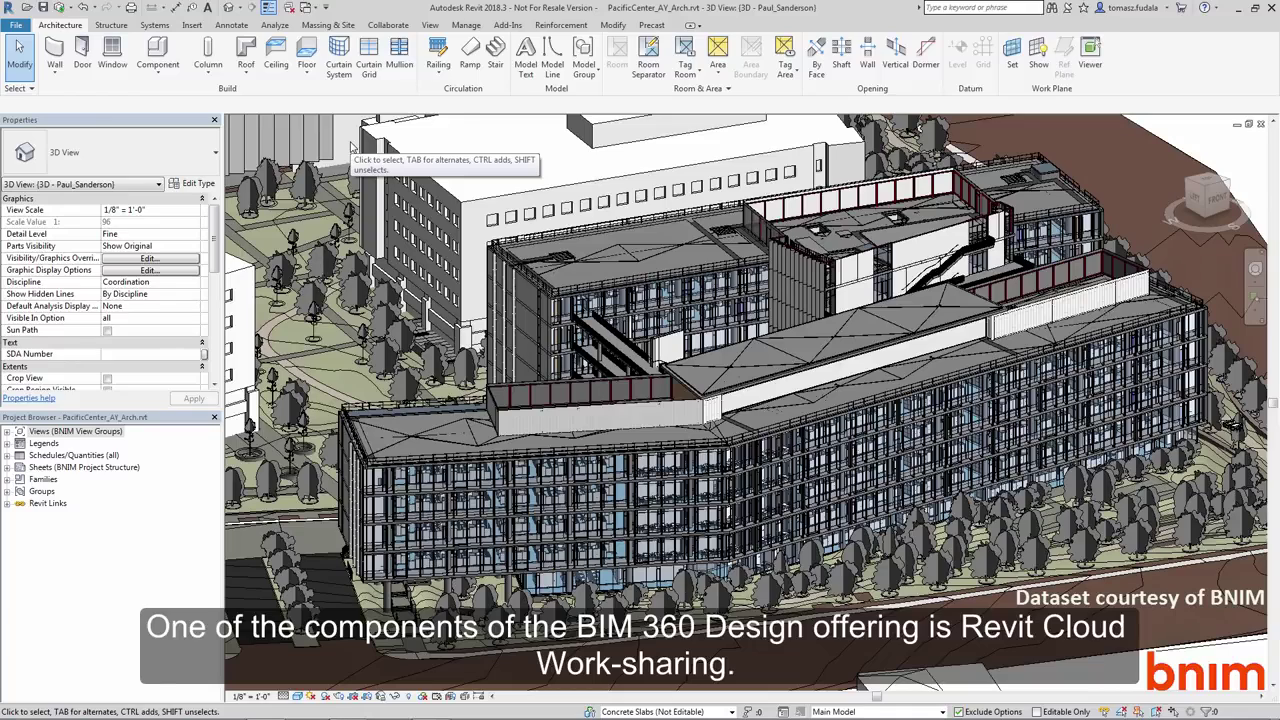
- In Revit, open the Publish Settings of the PacificCenter_AY_Arch cloud model and review which view and sheet sets are included for publishing
click(388, 25)
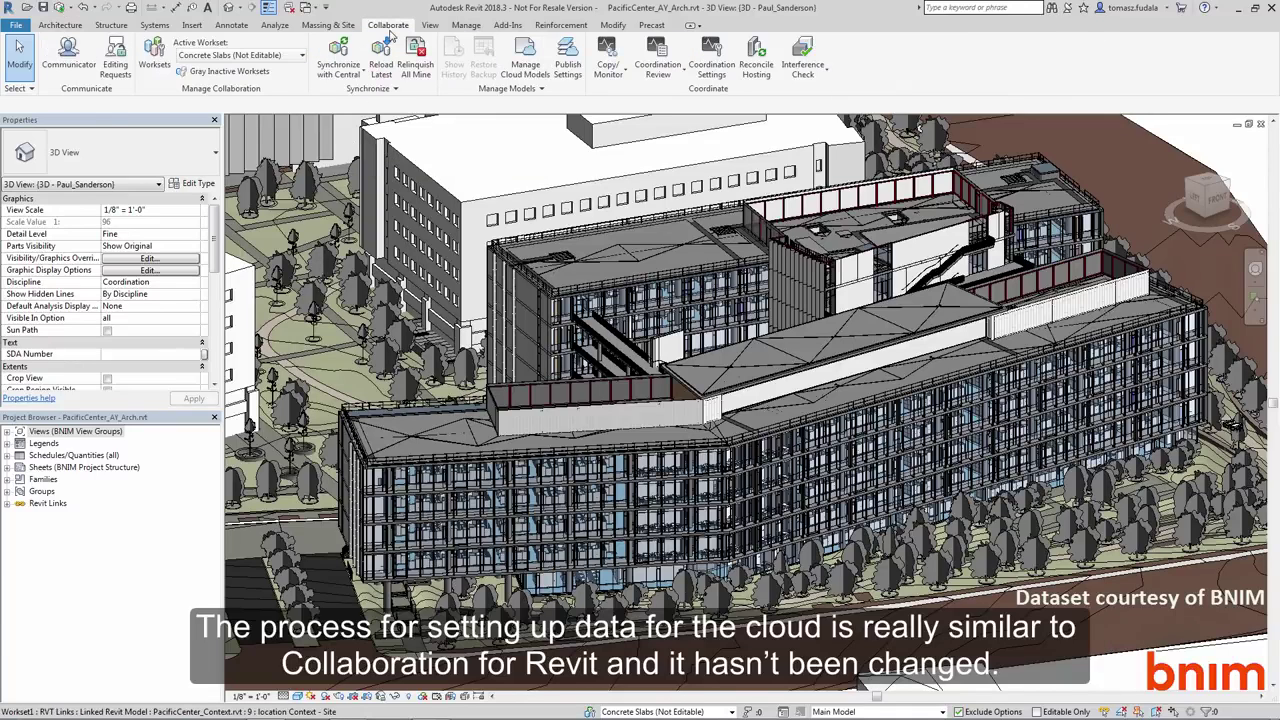
click(567, 68)
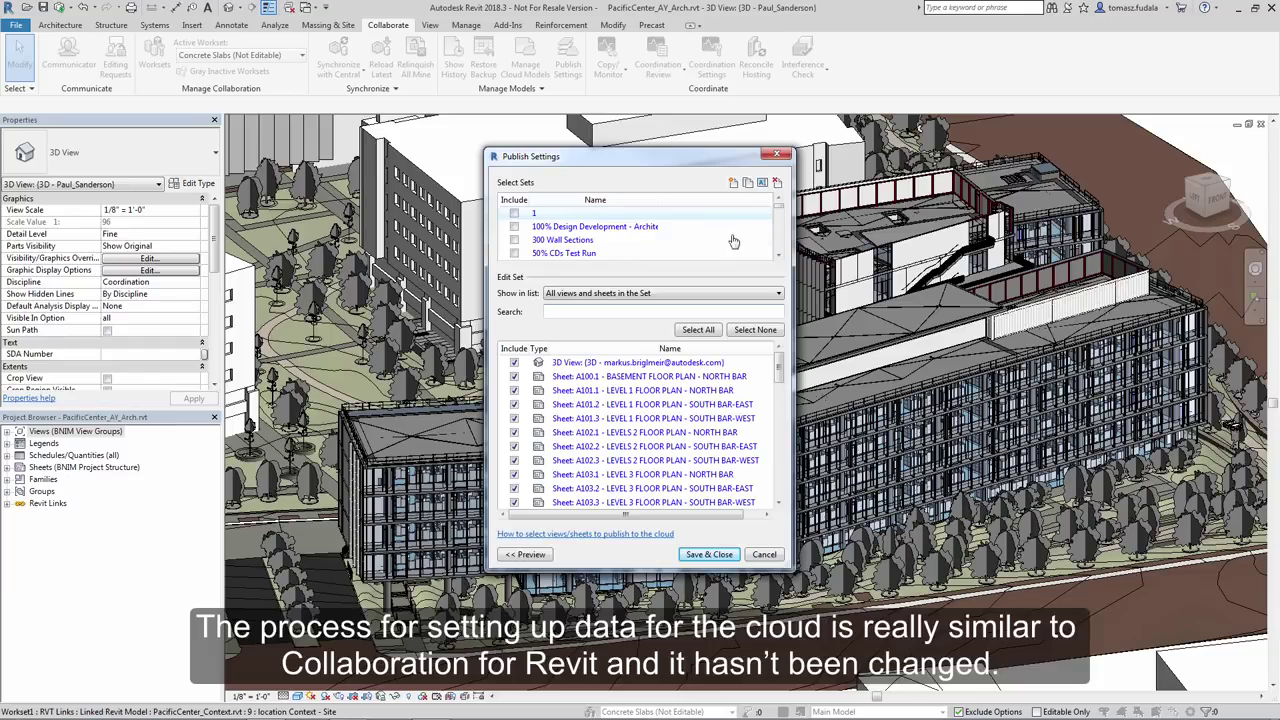
click(778, 256)
click(778, 257)
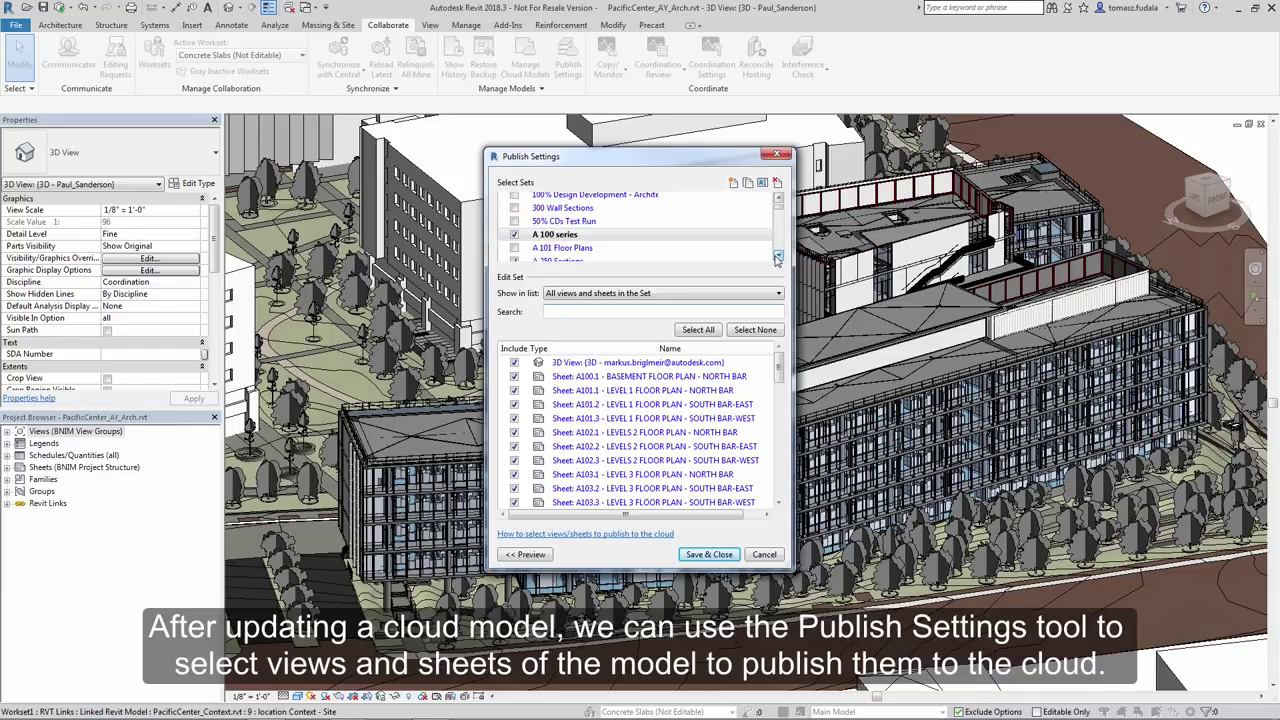
click(778, 257)
click(778, 257)
click(778, 257)
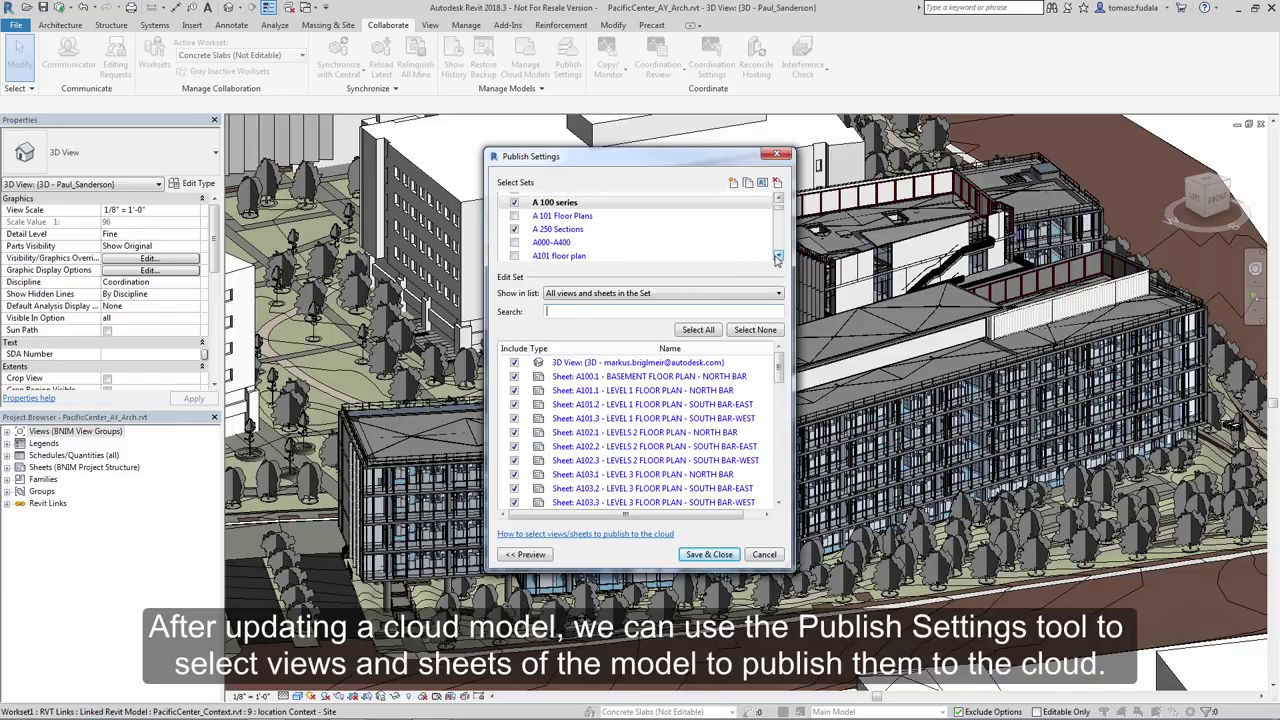
click(671, 238)
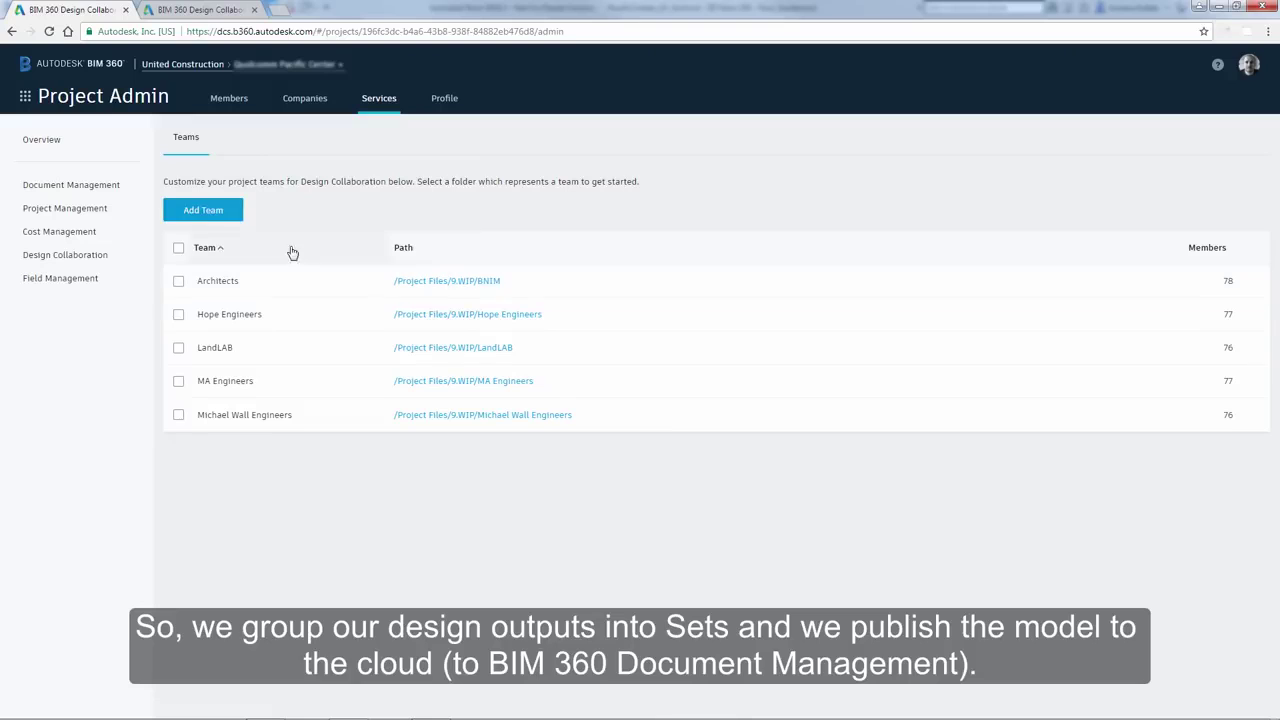
- Switch back to BIM 360 in the browser, go to the Design Collaboration module and open the Architects team's project model
click(25, 96)
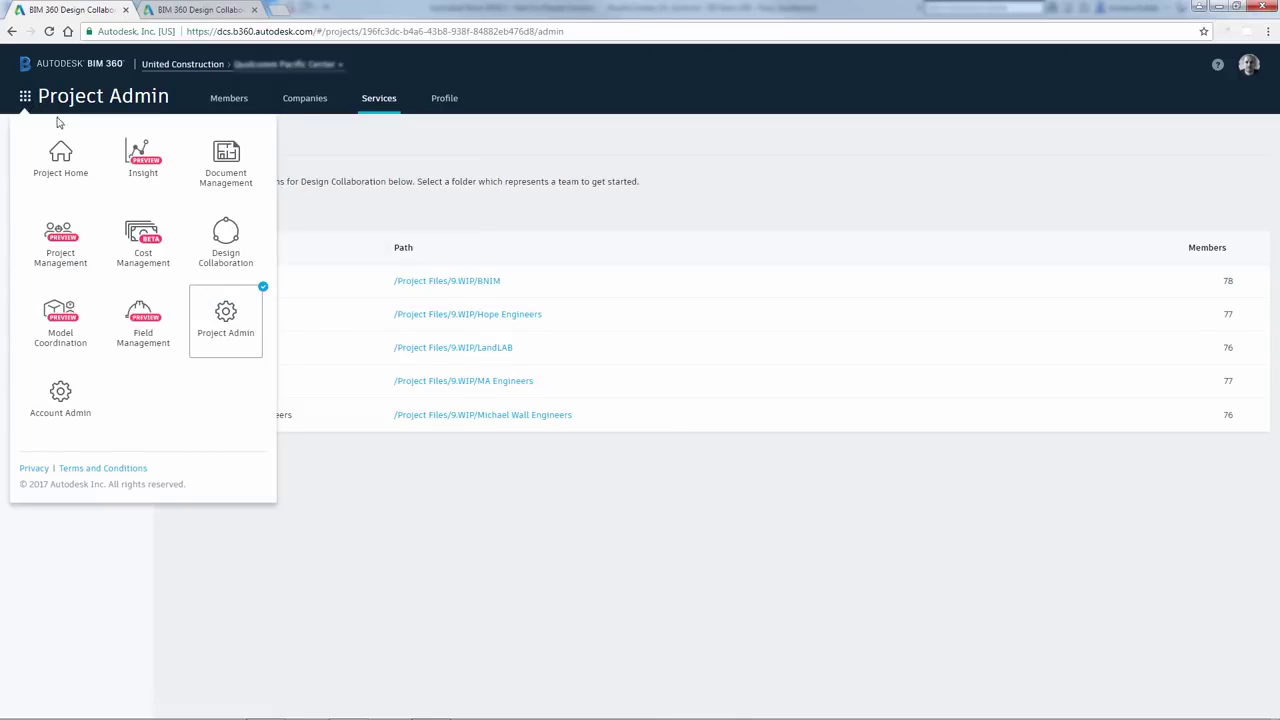
click(225, 240)
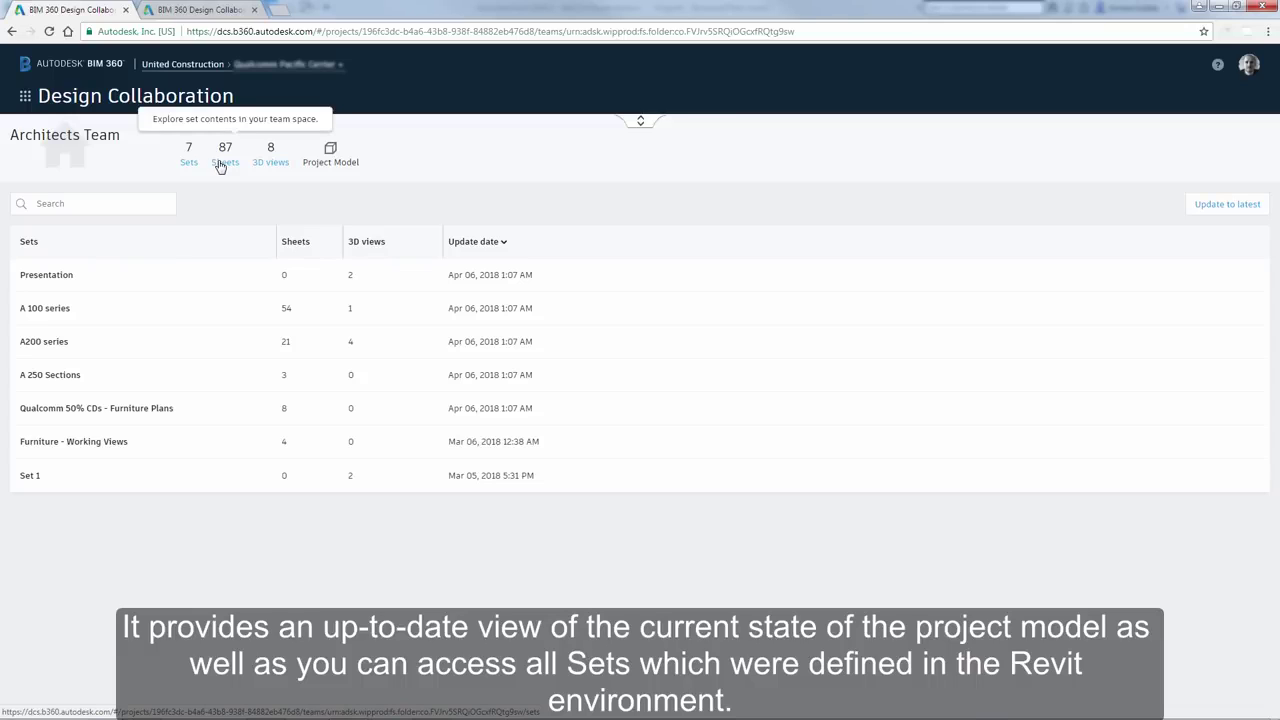
click(321, 164)
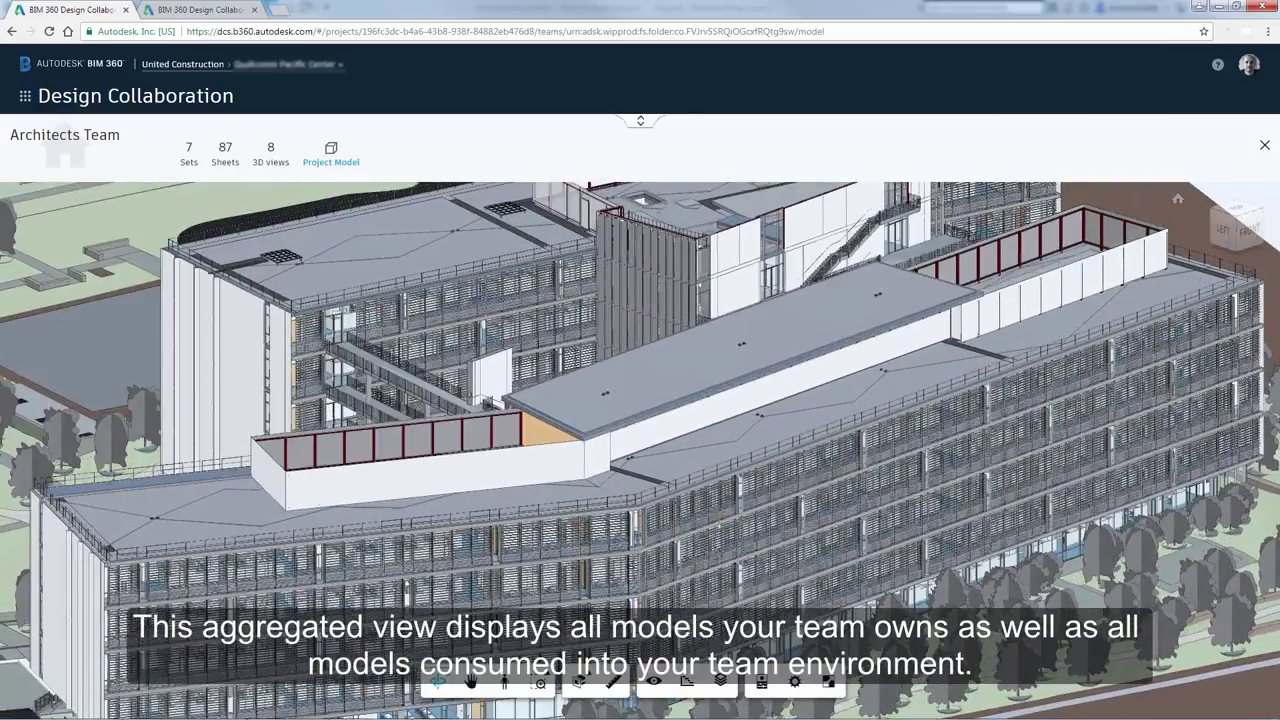
- Isolate AY Level 4 in the project model and switch team visibility from Hope Engineers to MA Engineers
click(721, 682)
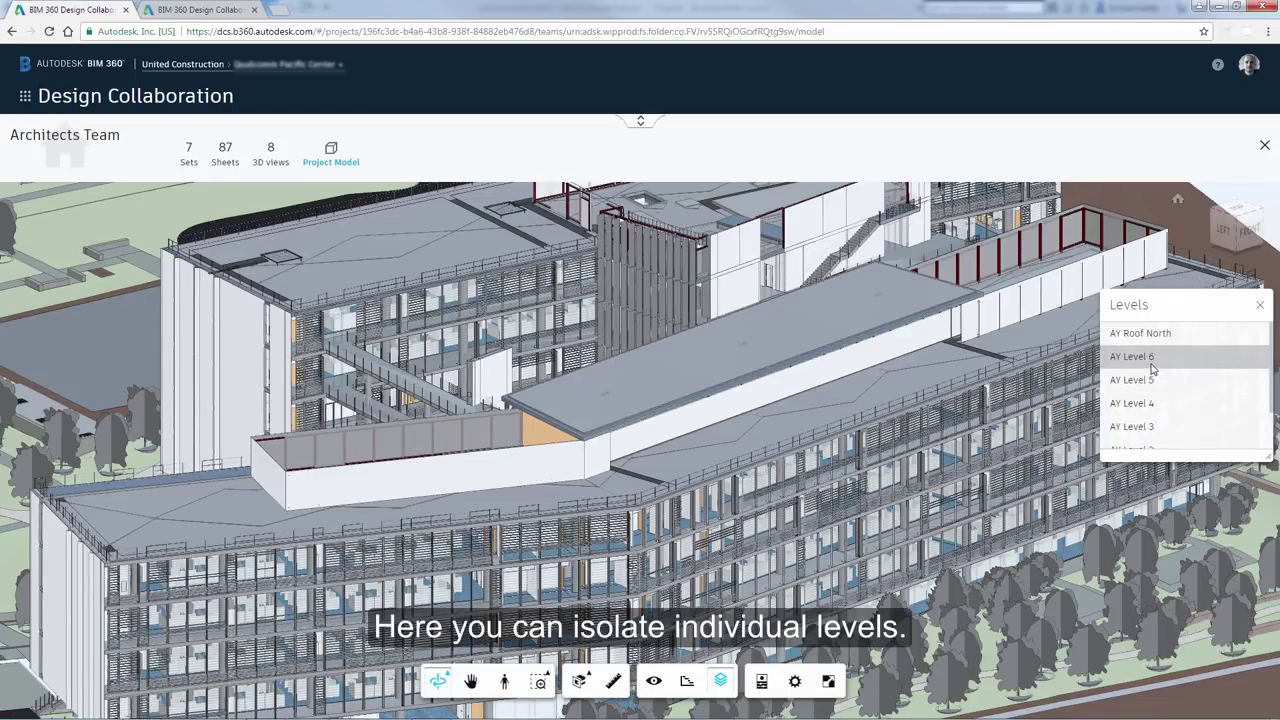
click(1147, 404)
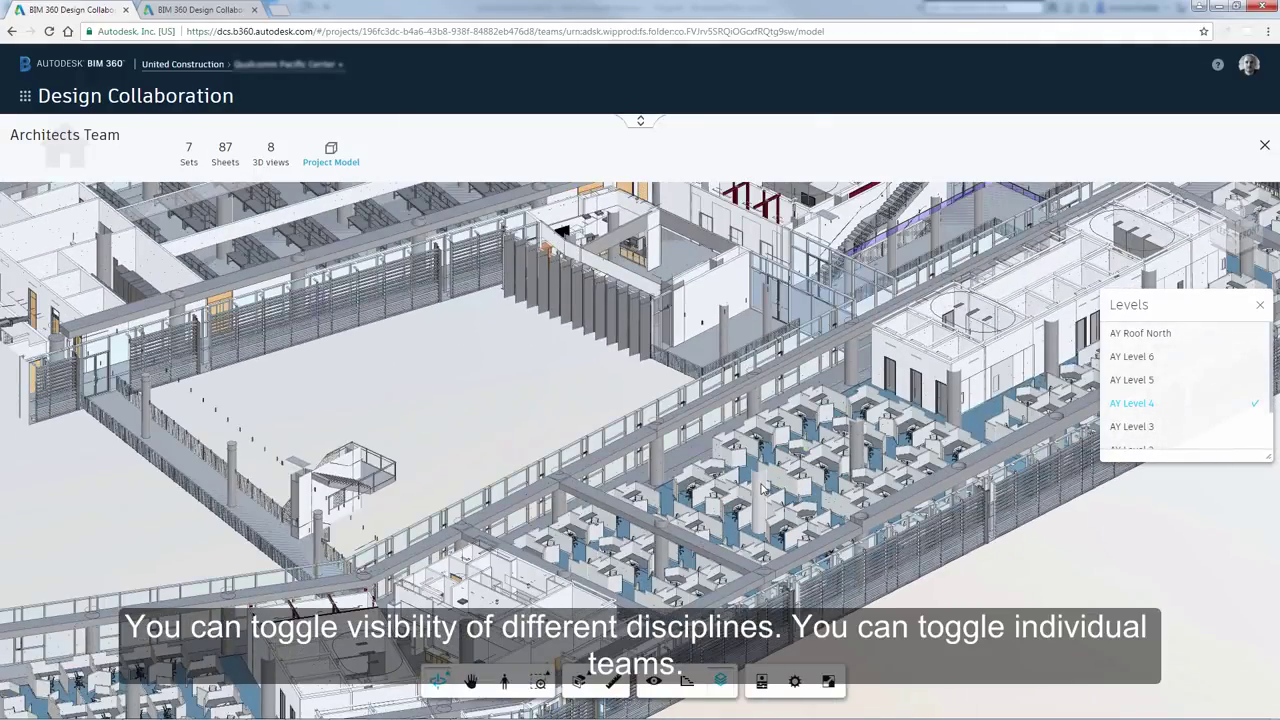
click(653, 683)
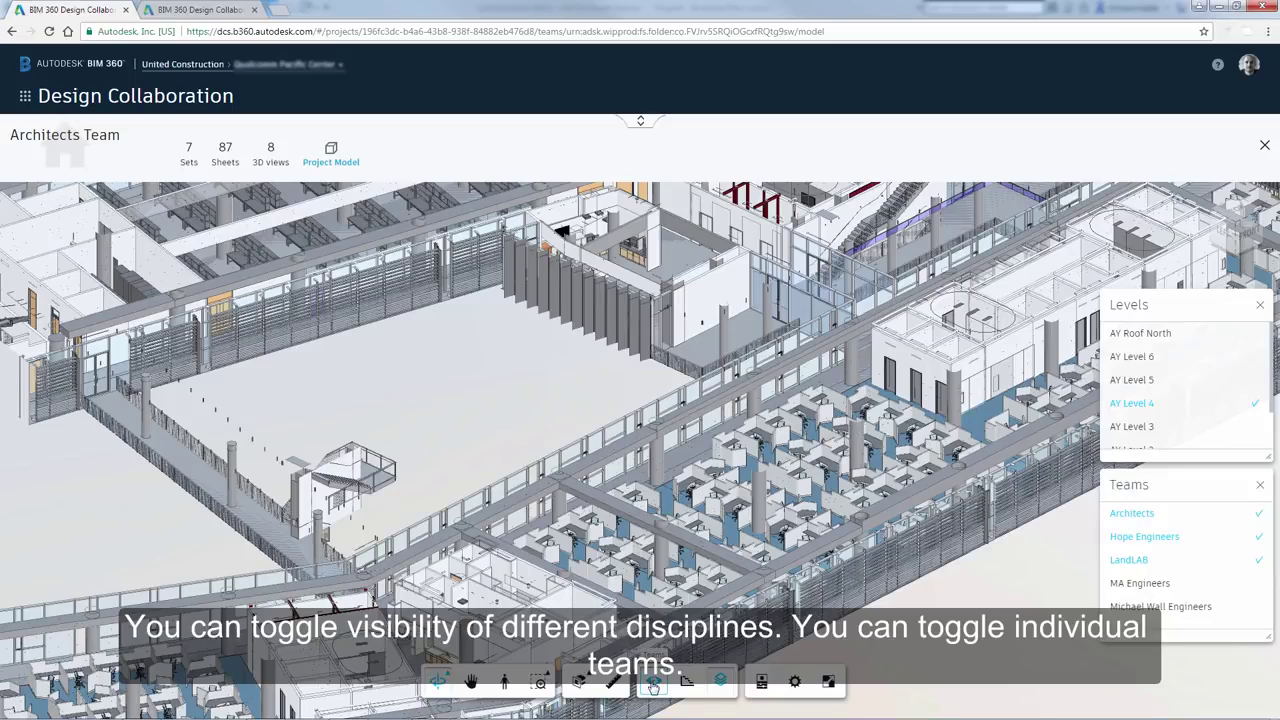
click(1258, 538)
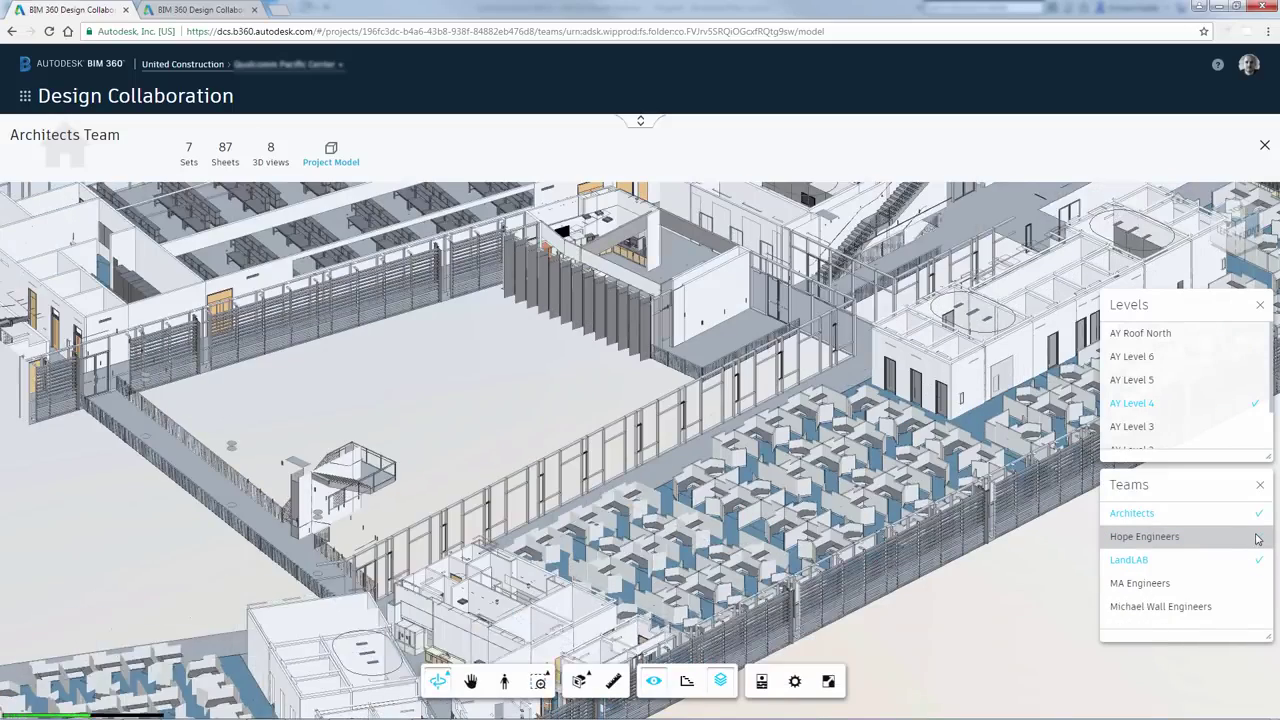
click(1258, 585)
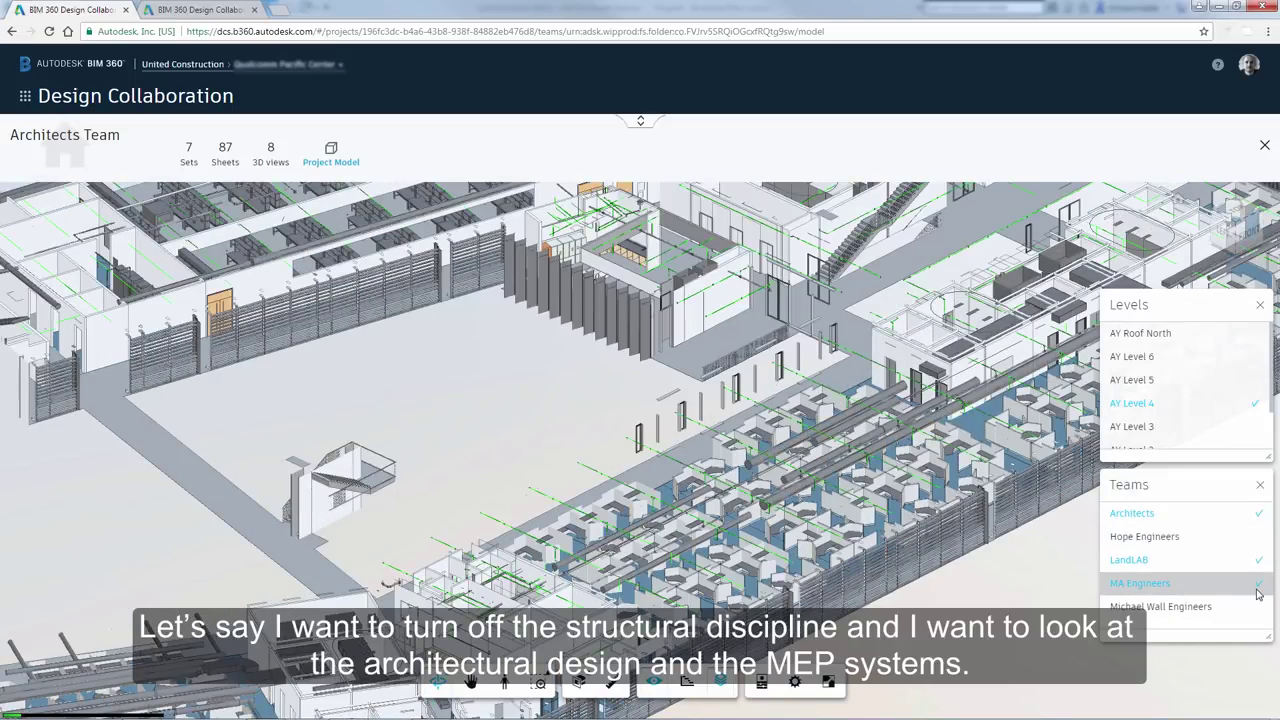
- Inspect the MEP systems on AY Level 4, then switch team visibility from MA Engineers to Hope Engineers
scroll(849, 539, up, 5)
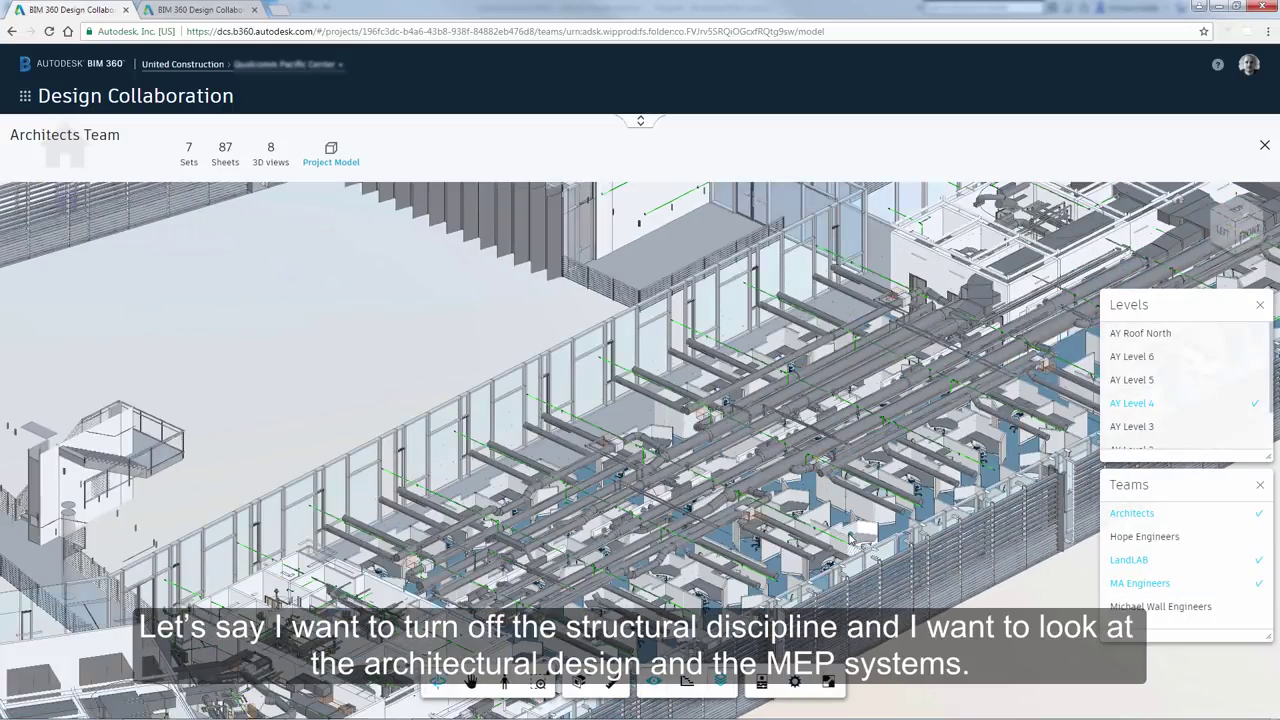
drag(849, 539, 757, 517)
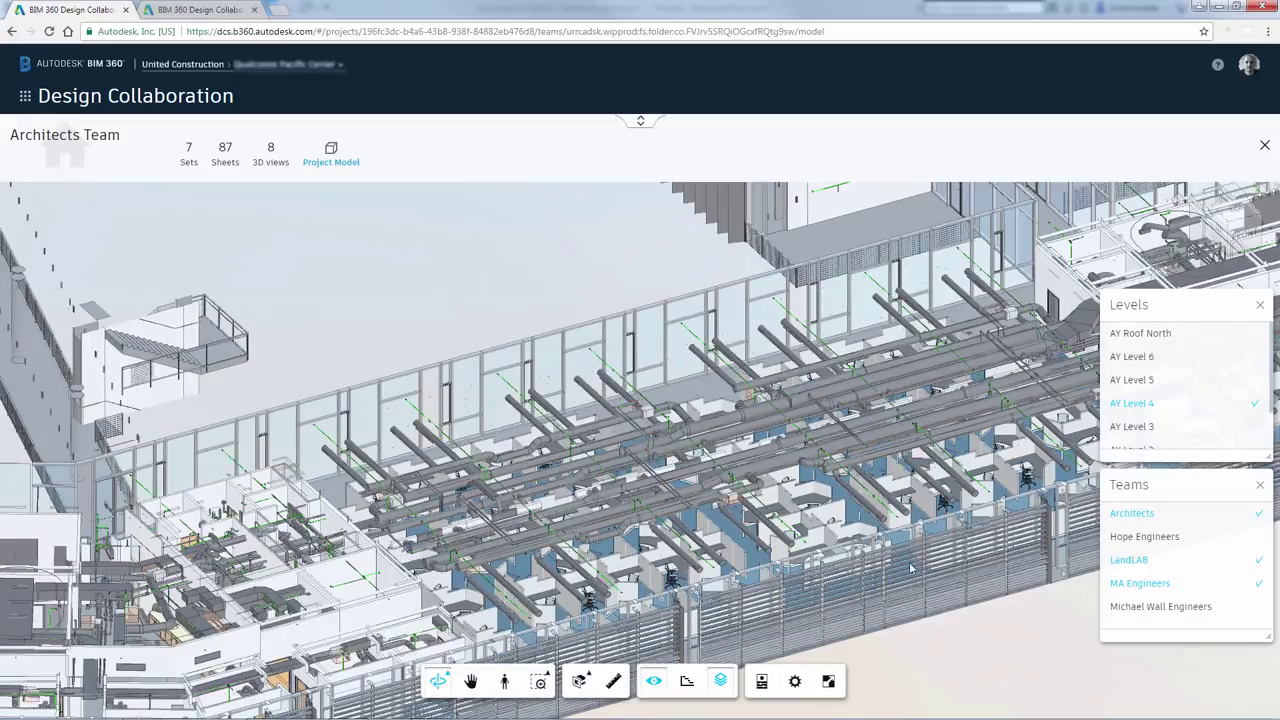
click(1250, 585)
click(1258, 538)
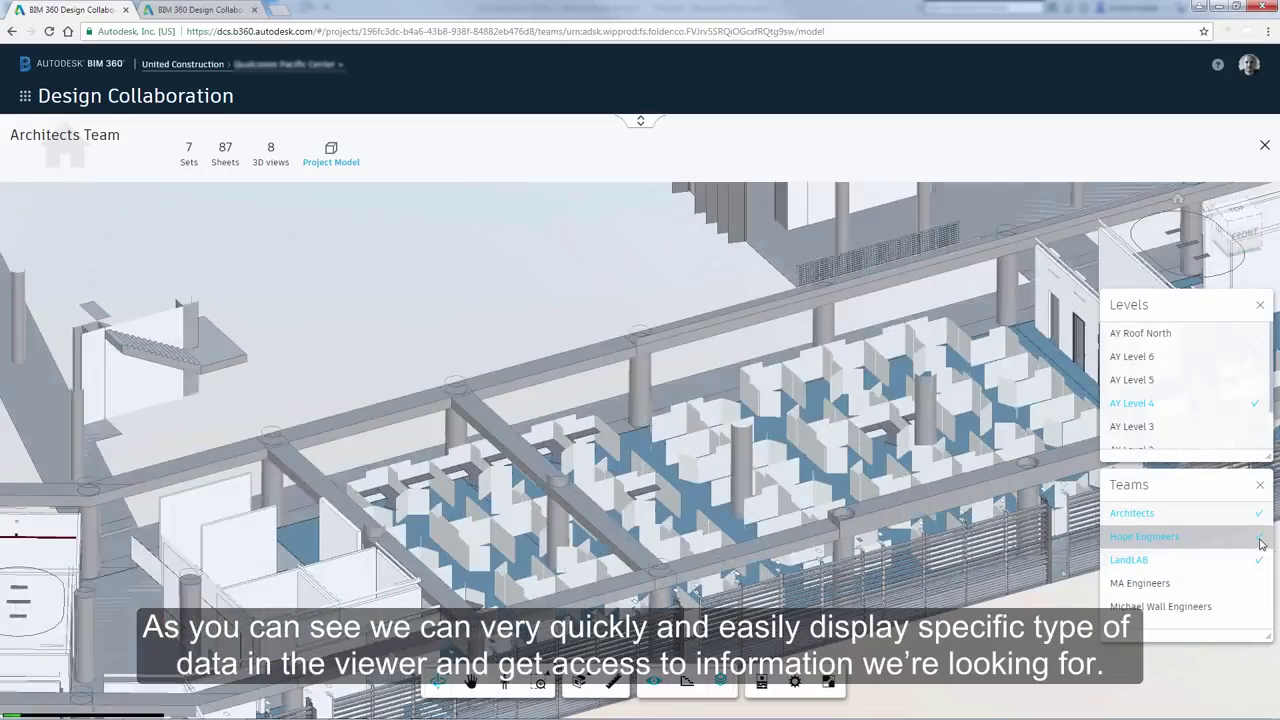
- Clear the AY Level 4 filter to show the whole building and close the Teams and Levels lists
click(1254, 403)
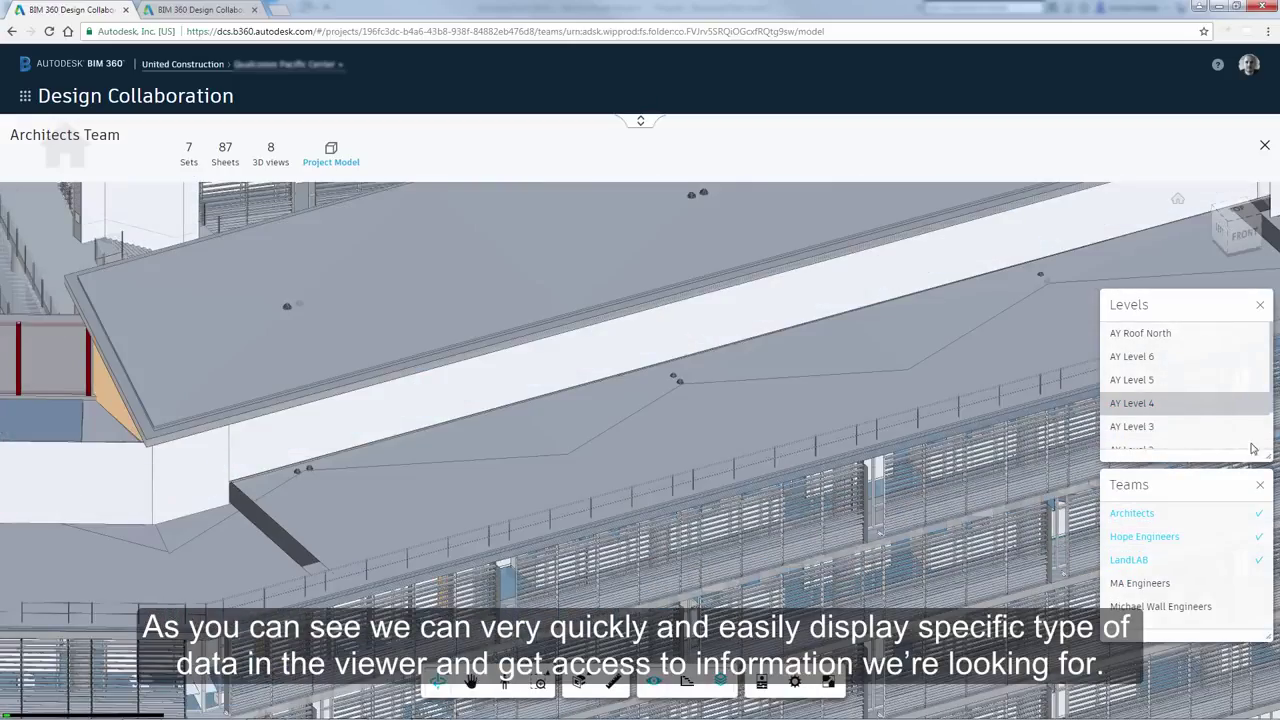
click(1260, 487)
click(1259, 305)
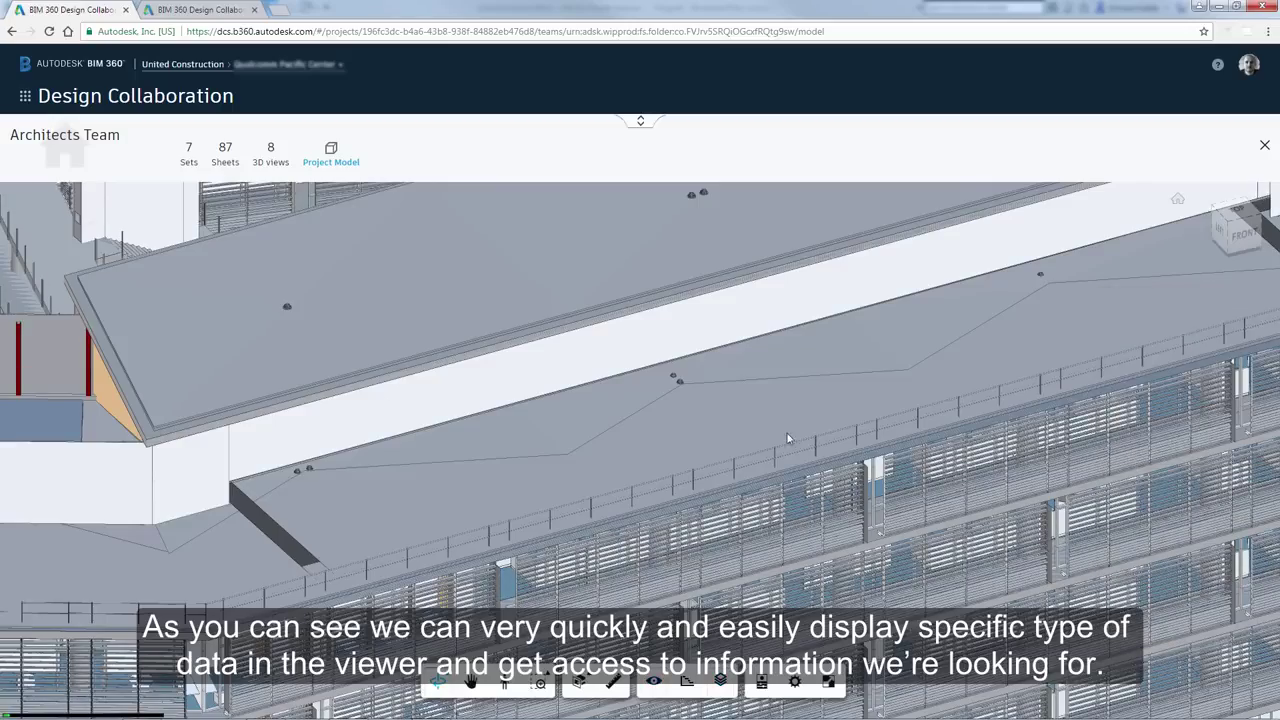
- Explore the whole building and its site in full screen, then return to the normal browser view
scroll(787, 433, up, 3)
scroll(785, 438, down, 5)
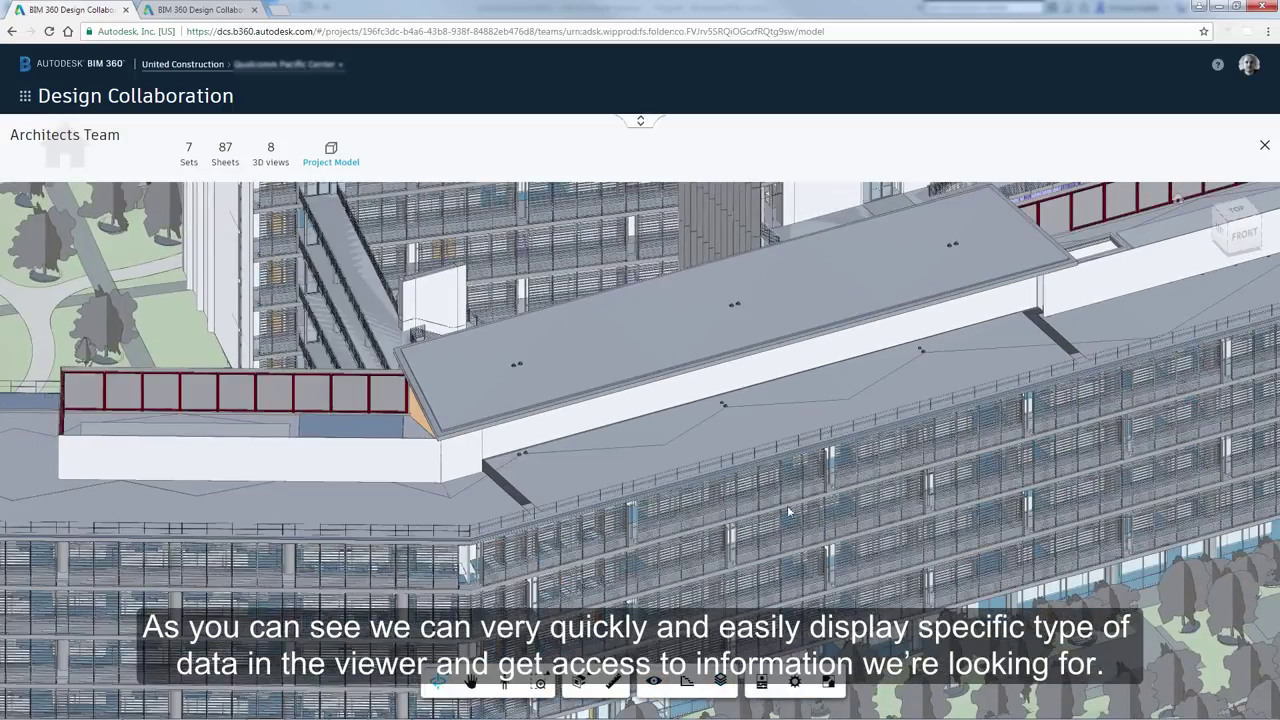
click(828, 683)
scroll(745, 550, down, 5)
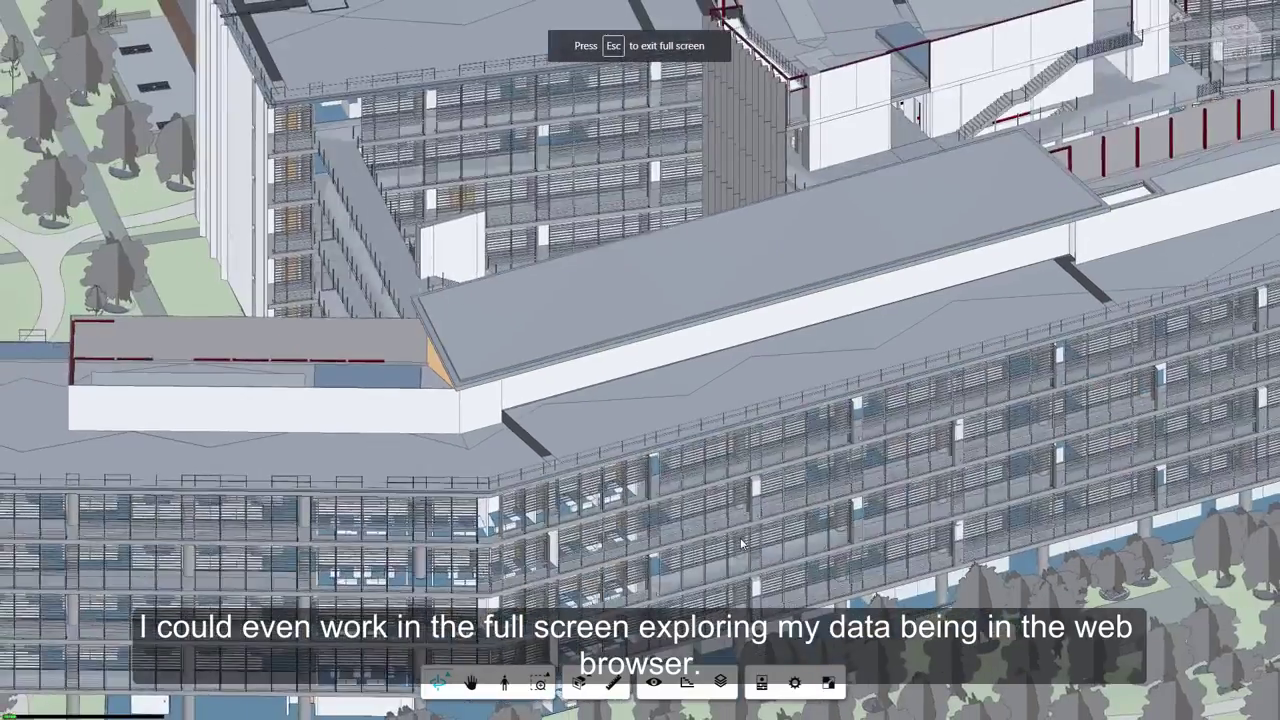
drag(741, 541, 456, 574)
scroll(631, 537, up, 3)
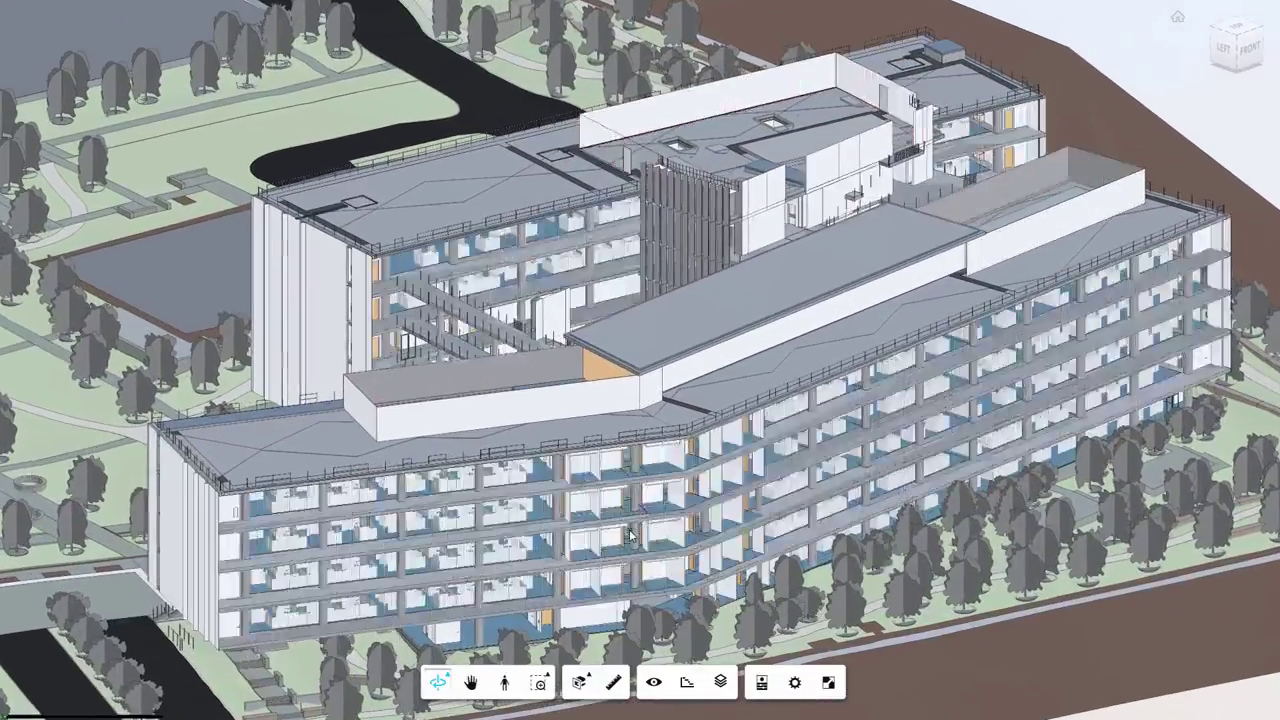
mouse_move(855, 525)
mouse_down()
mouse_move(800, 528)
mouse_move(842, 520)
mouse_move(848, 553)
mouse_up()
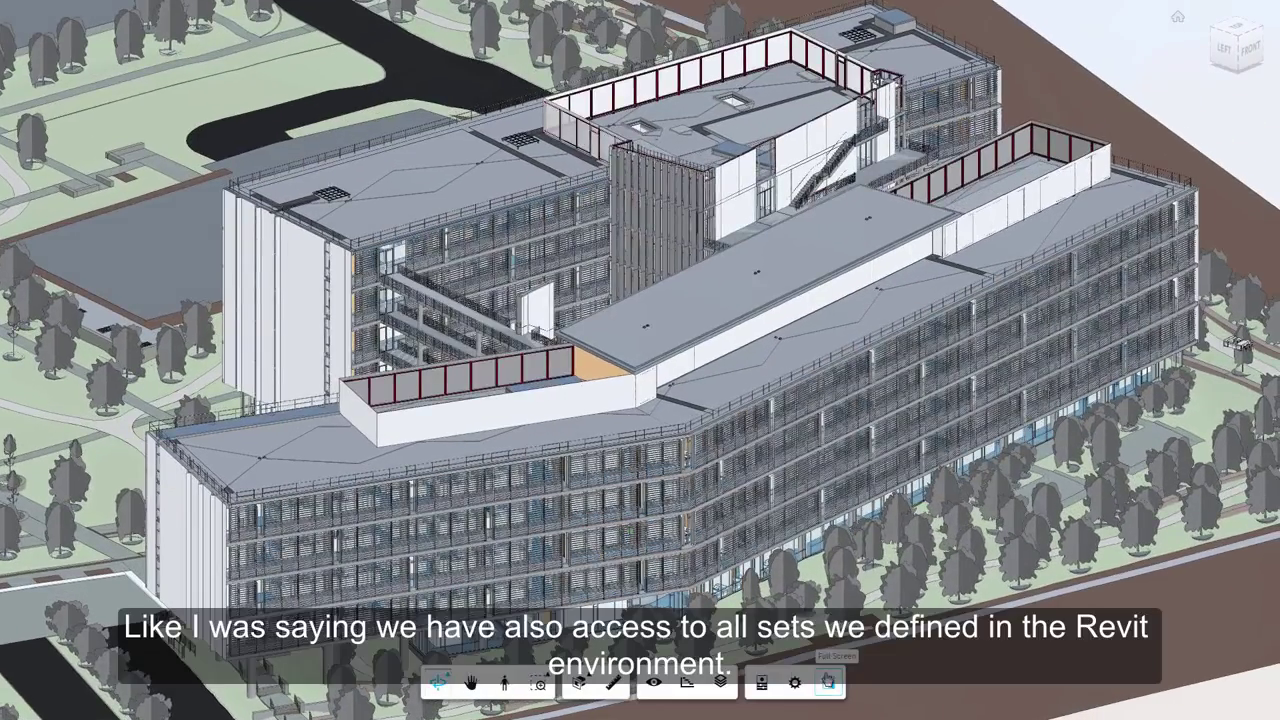
click(827, 684)
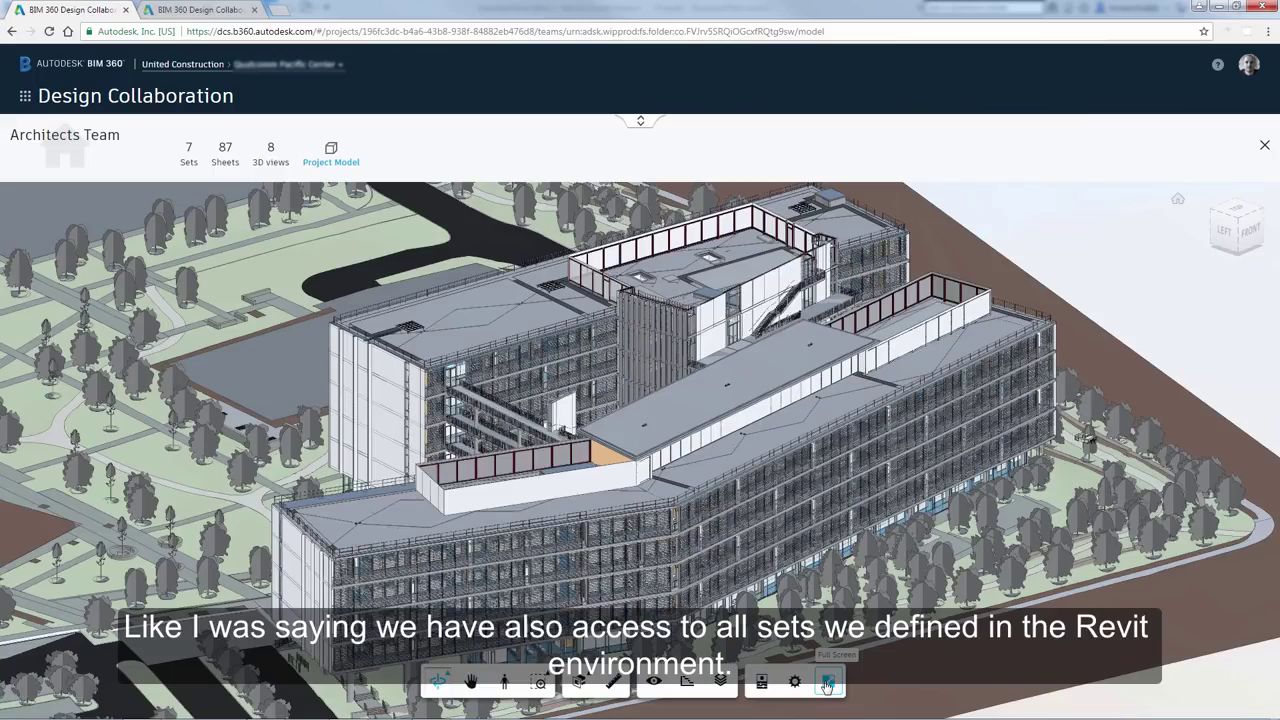
- Browse the Architects team's published sets and view sheet A252 - BUILDING SECTIONS from the A 250 Sections set
click(236, 163)
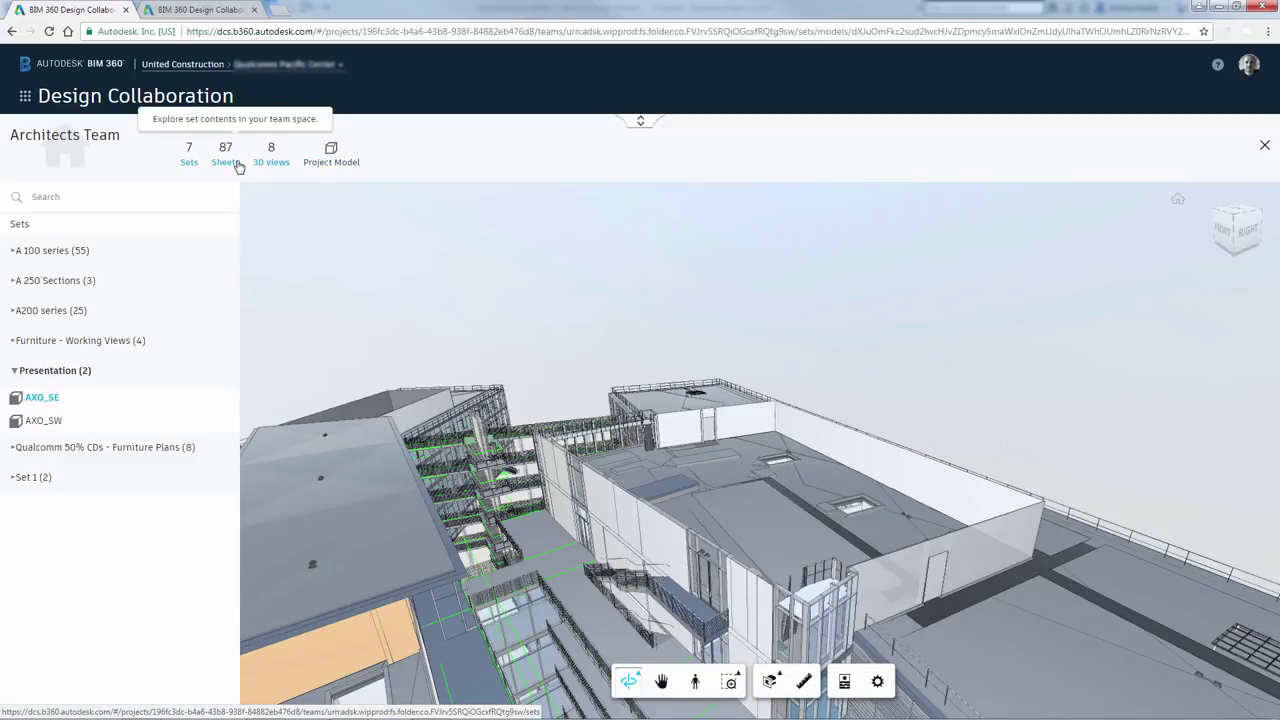
middle_drag(505, 524, 463, 394)
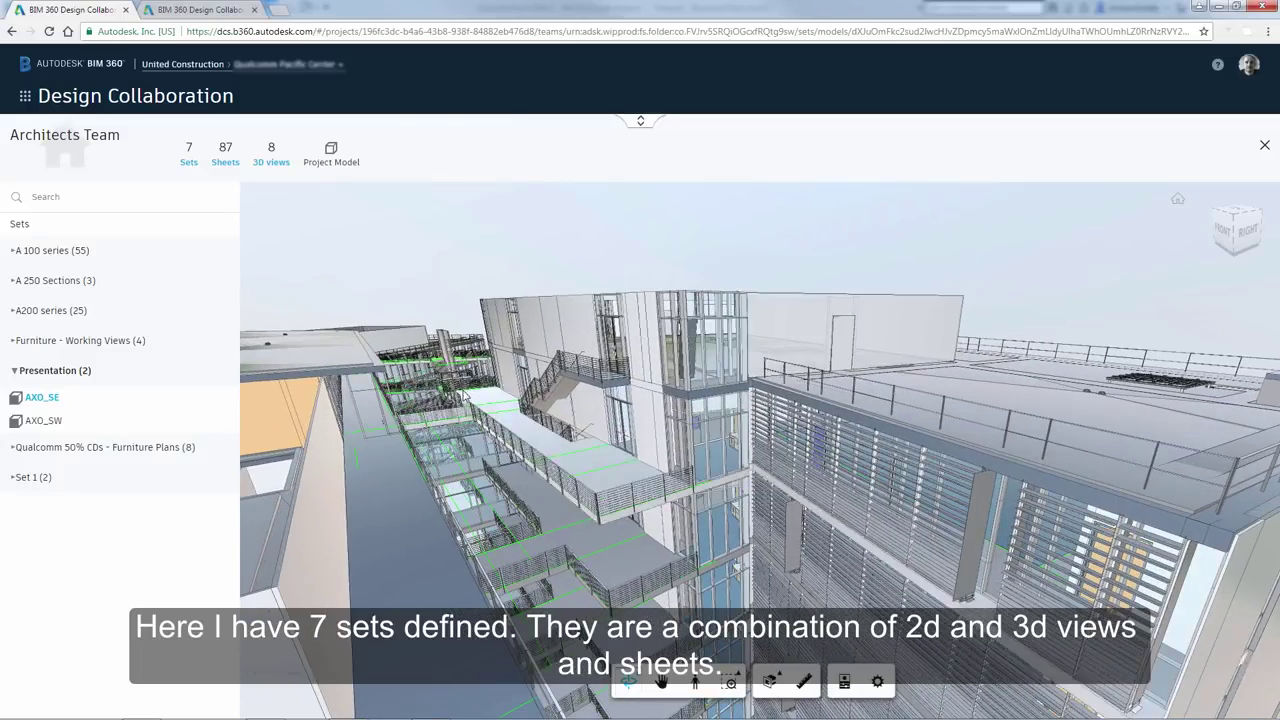
click(16, 280)
click(76, 355)
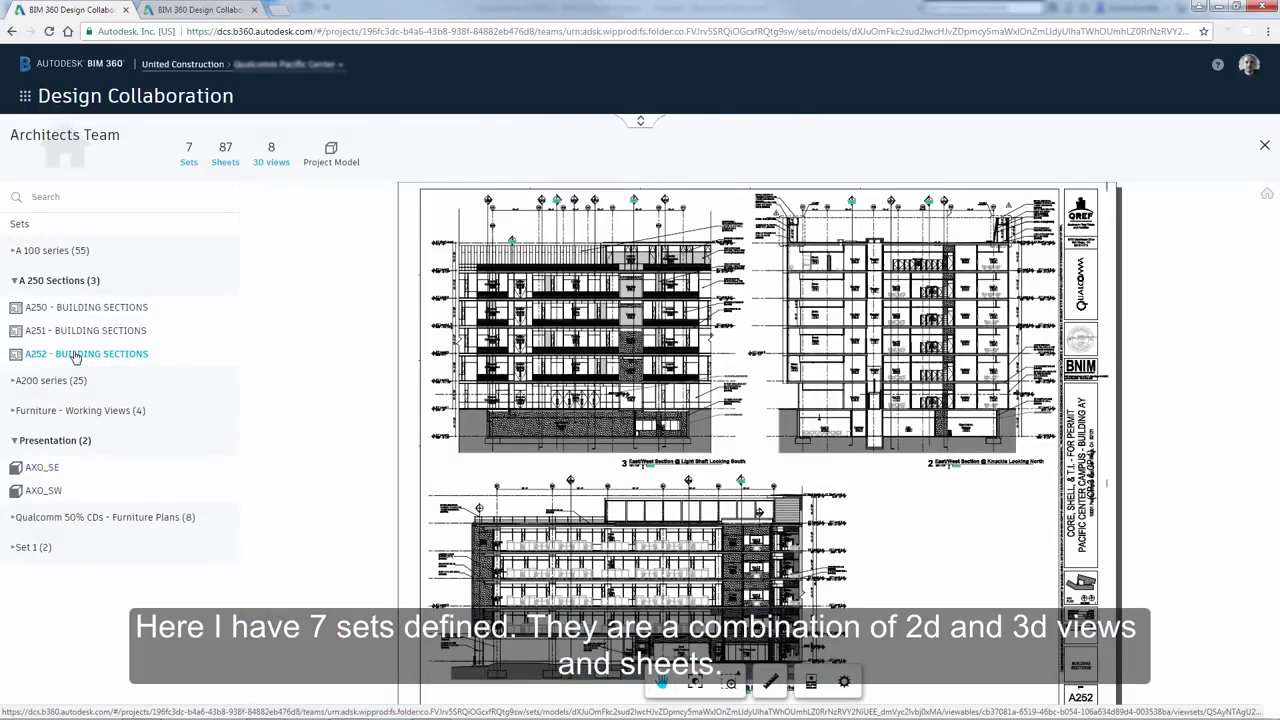
- From the A200 series set, view sheet A205 - BUILDING ELEVATIONS and the 3D view "south wing east facing south west"
click(15, 382)
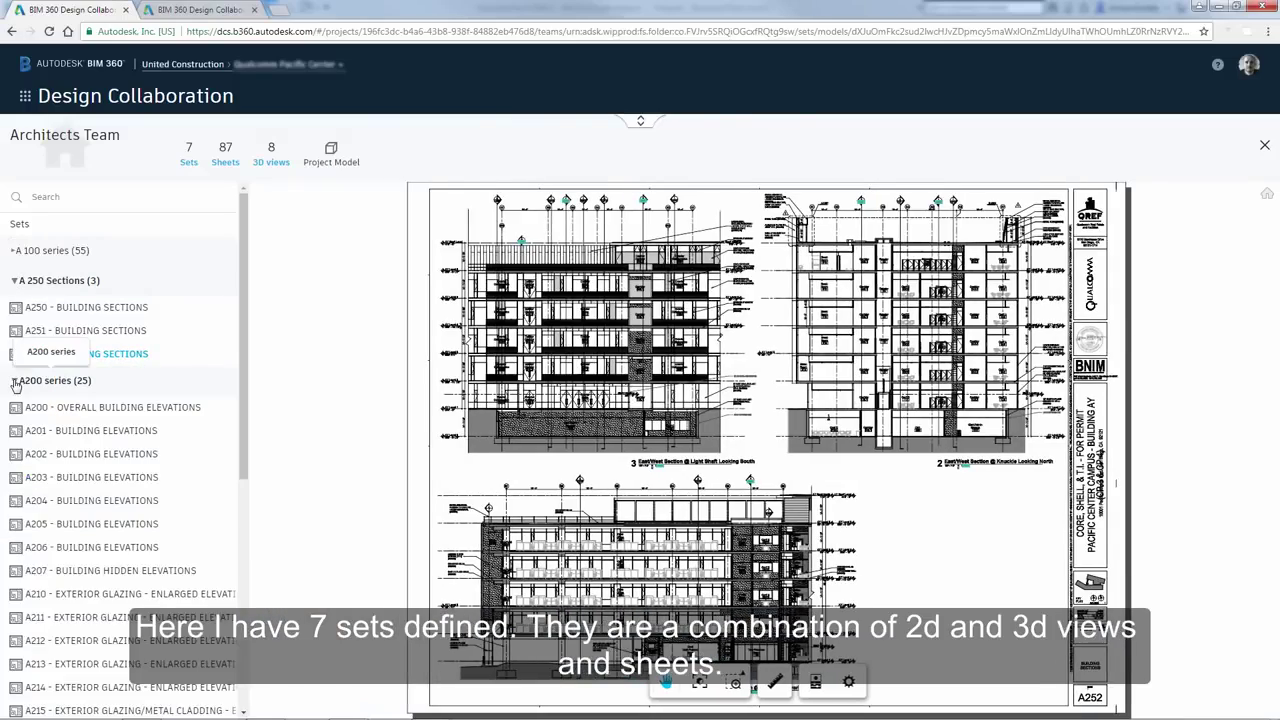
click(90, 523)
scroll(236, 488, down, 1)
scroll(236, 488, down, 2)
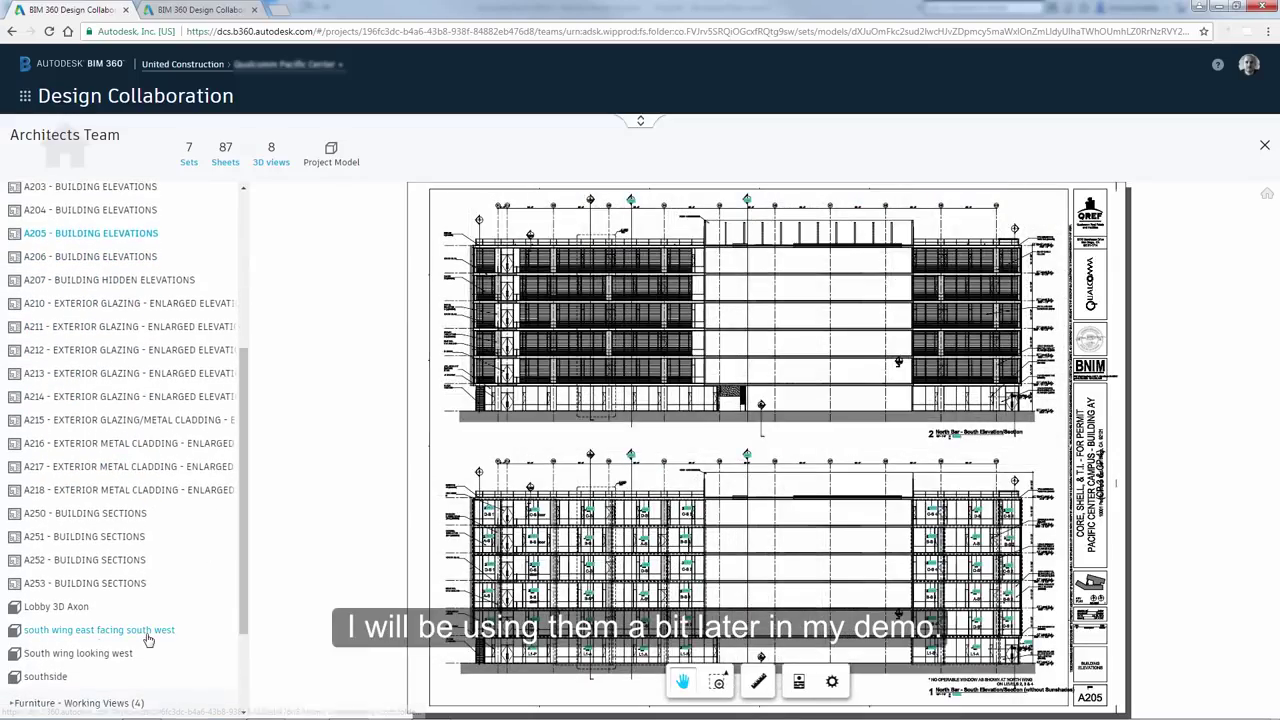
click(146, 631)
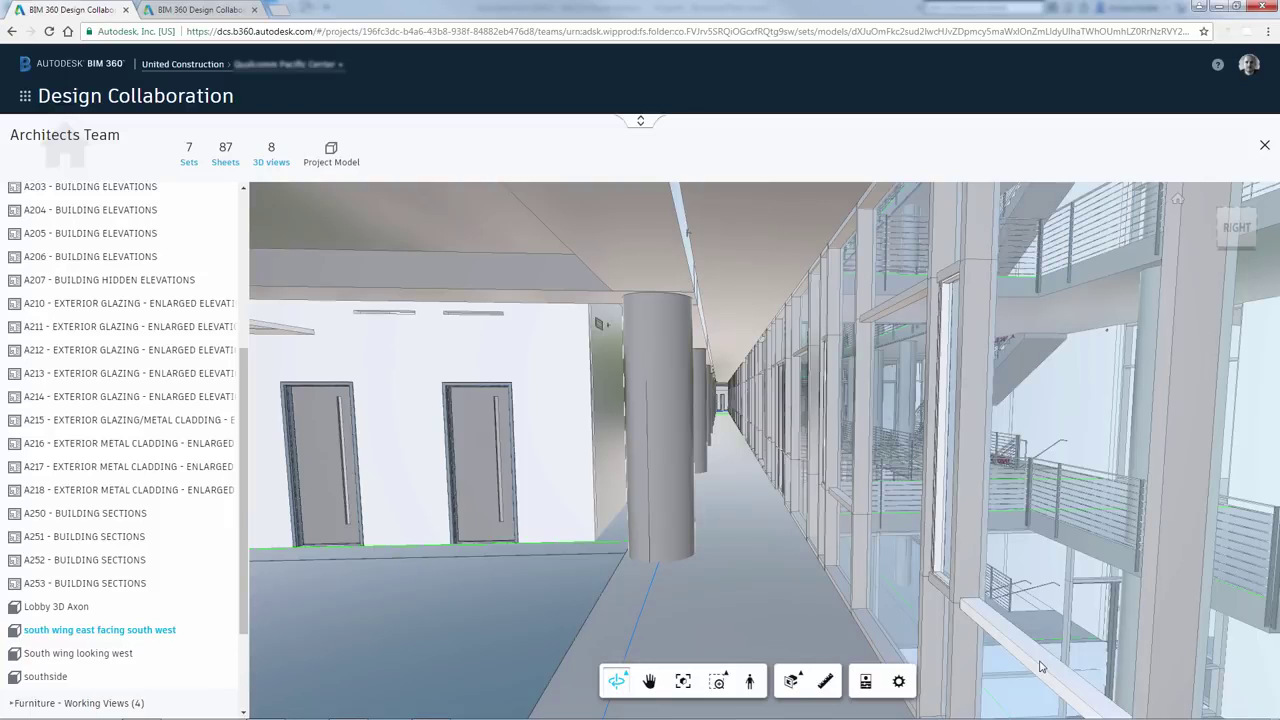
- Return to the project model and expand the timeline to show a separate package line for every team
click(331, 160)
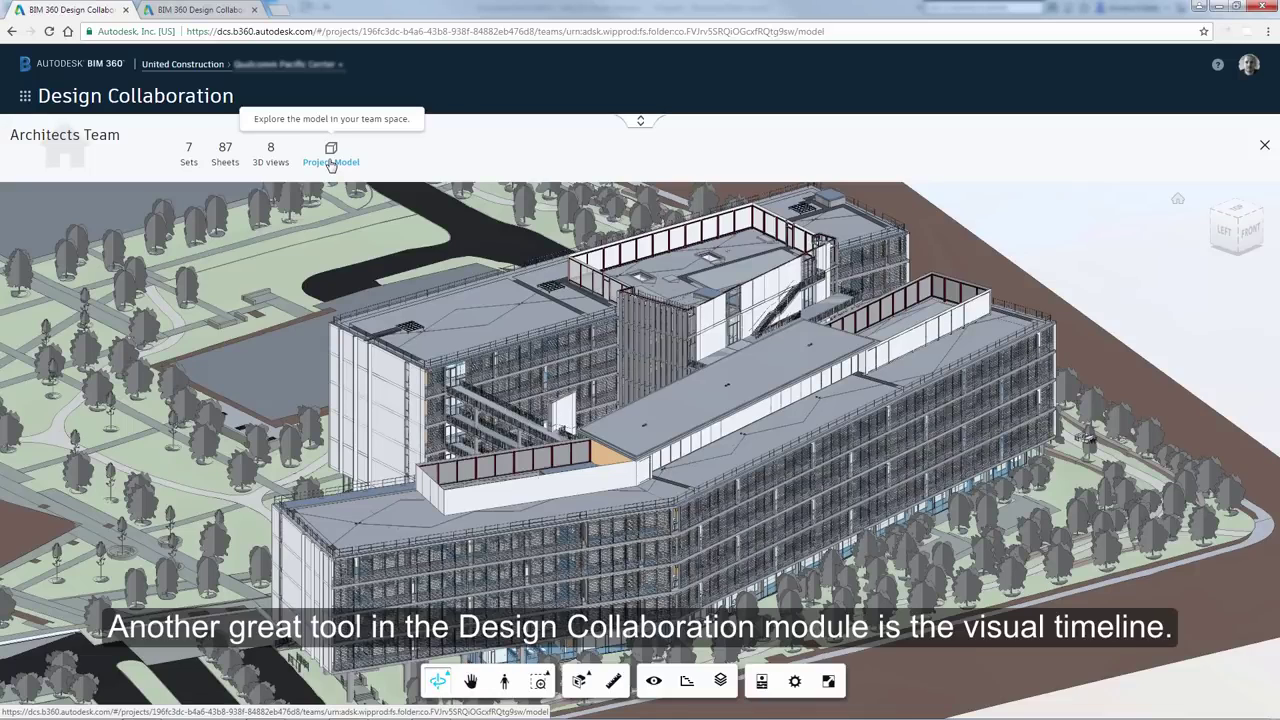
click(640, 122)
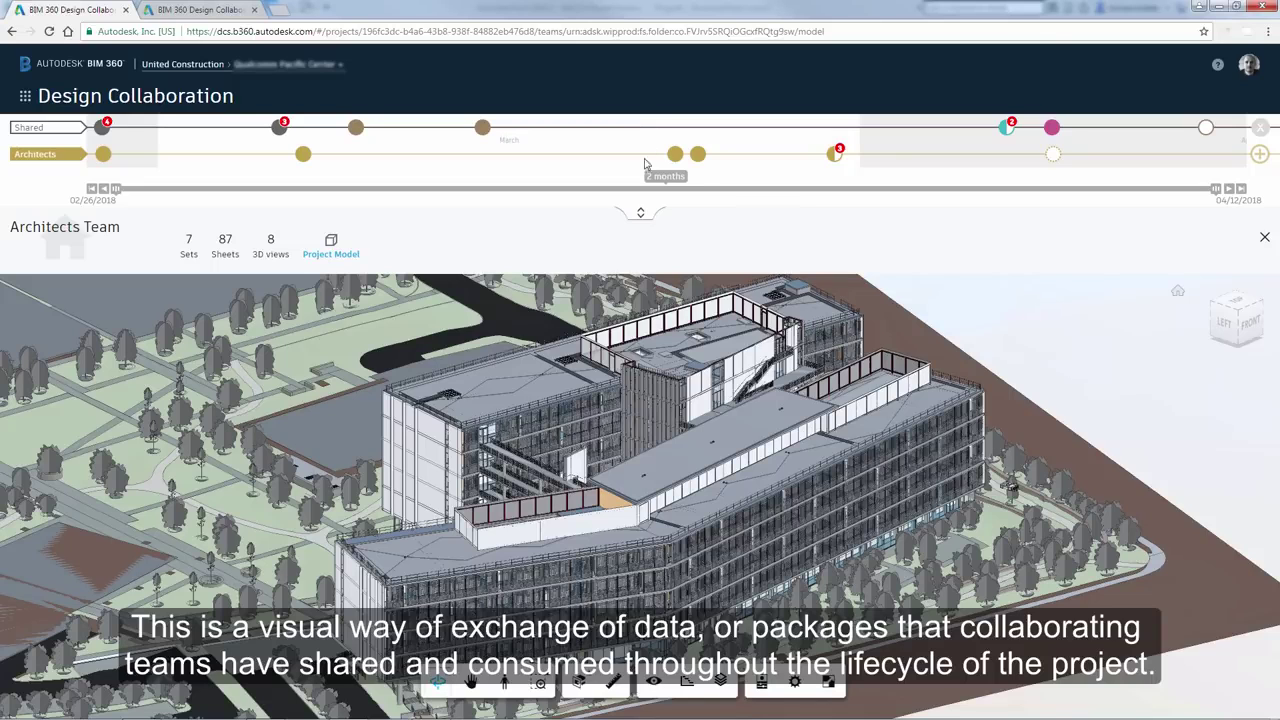
click(641, 216)
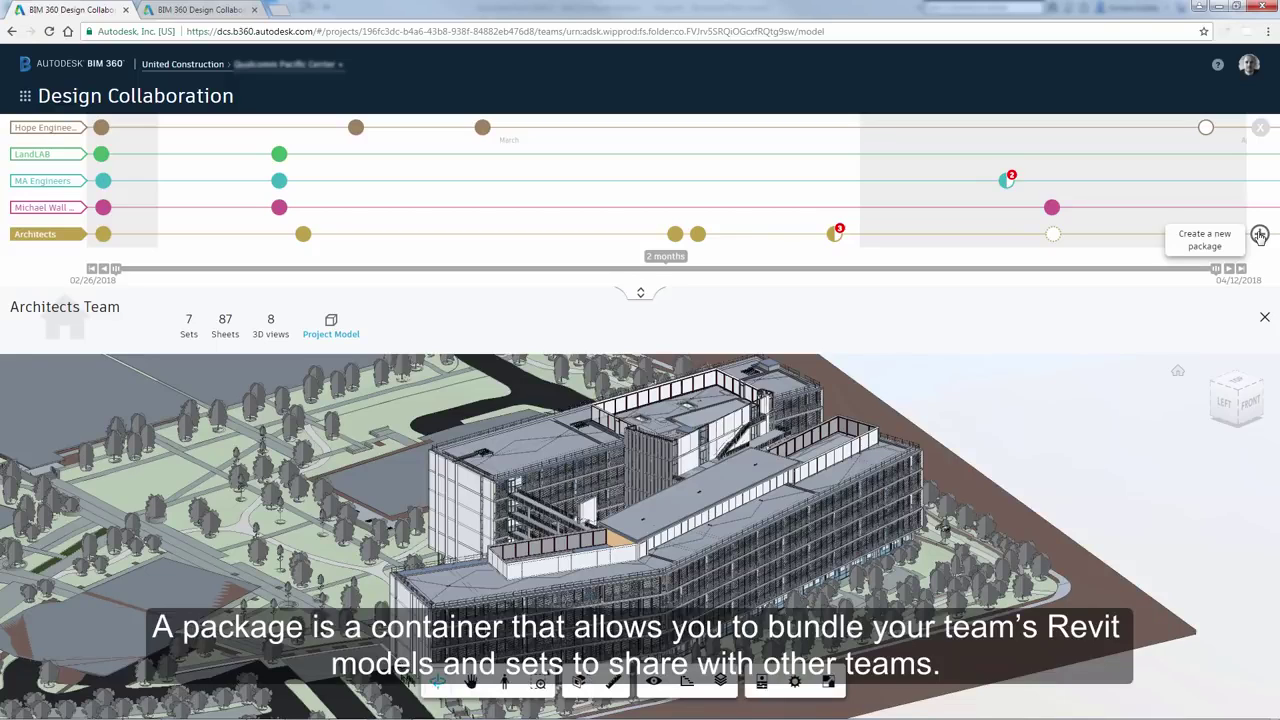
- Create a new Architects package containing the A200 series, A 250 Sections and Furniture - Working Views sets, and save it
click(1259, 235)
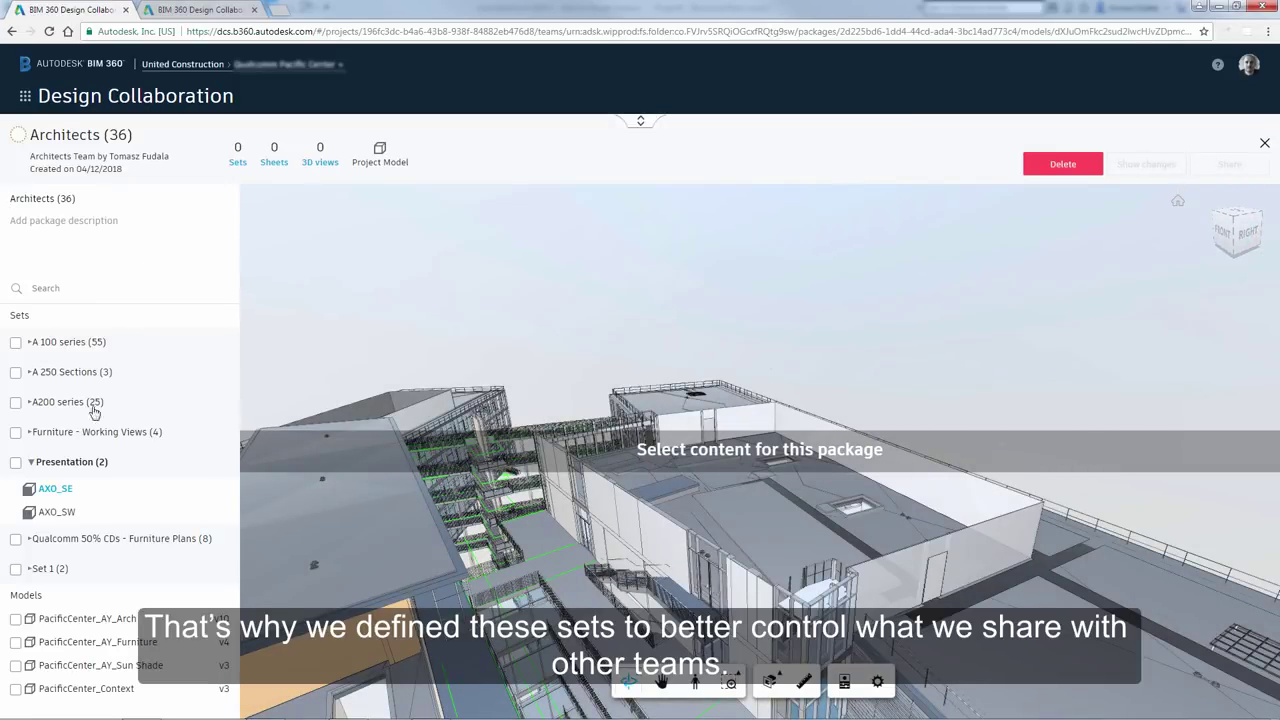
click(14, 403)
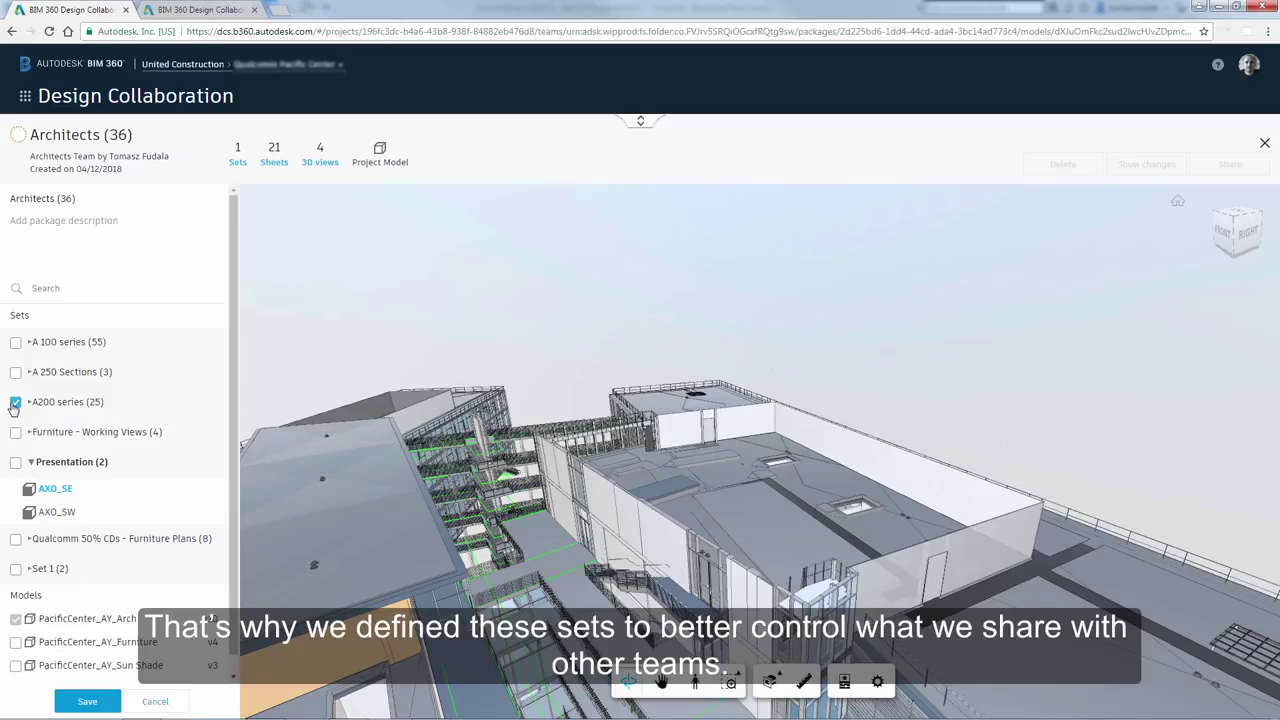
click(15, 373)
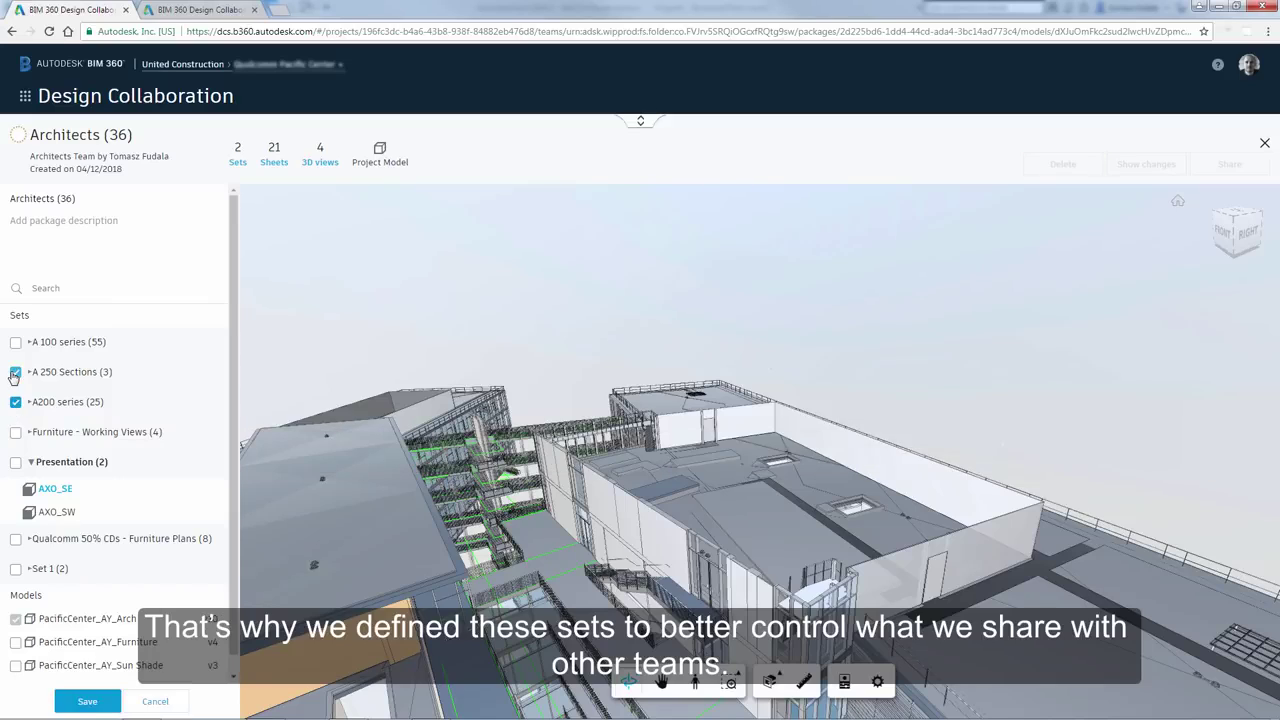
click(15, 433)
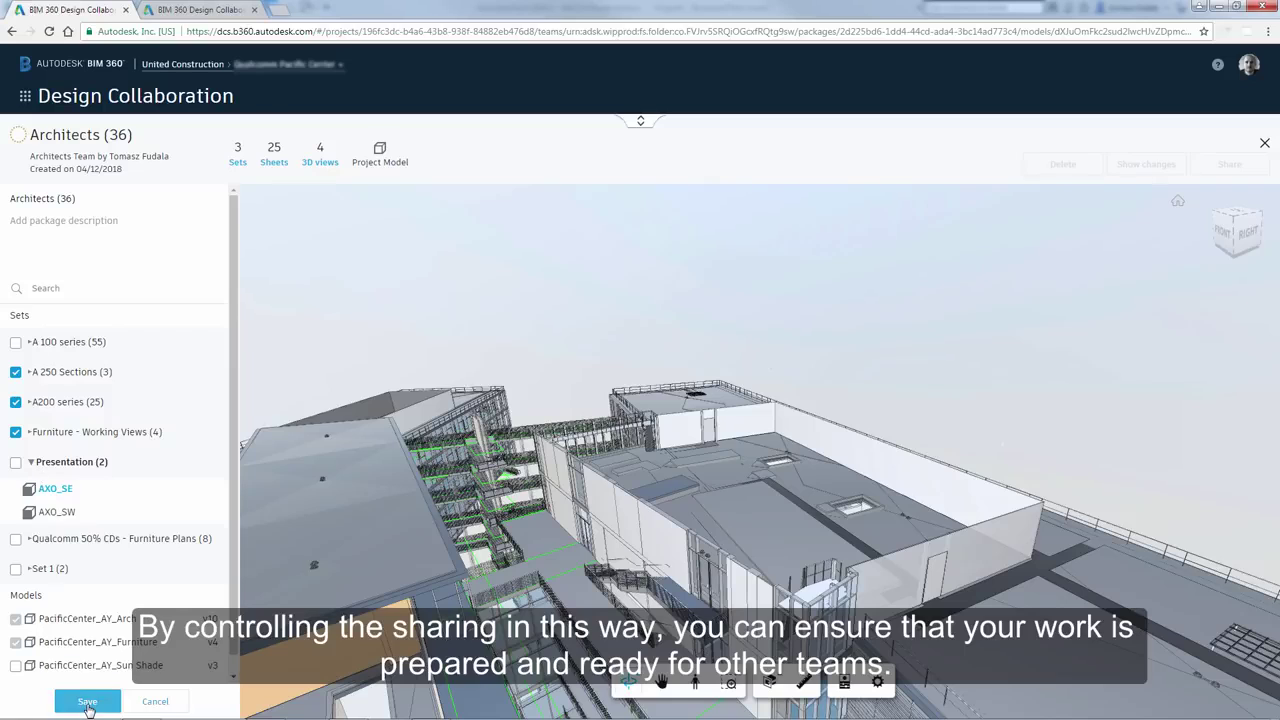
click(88, 703)
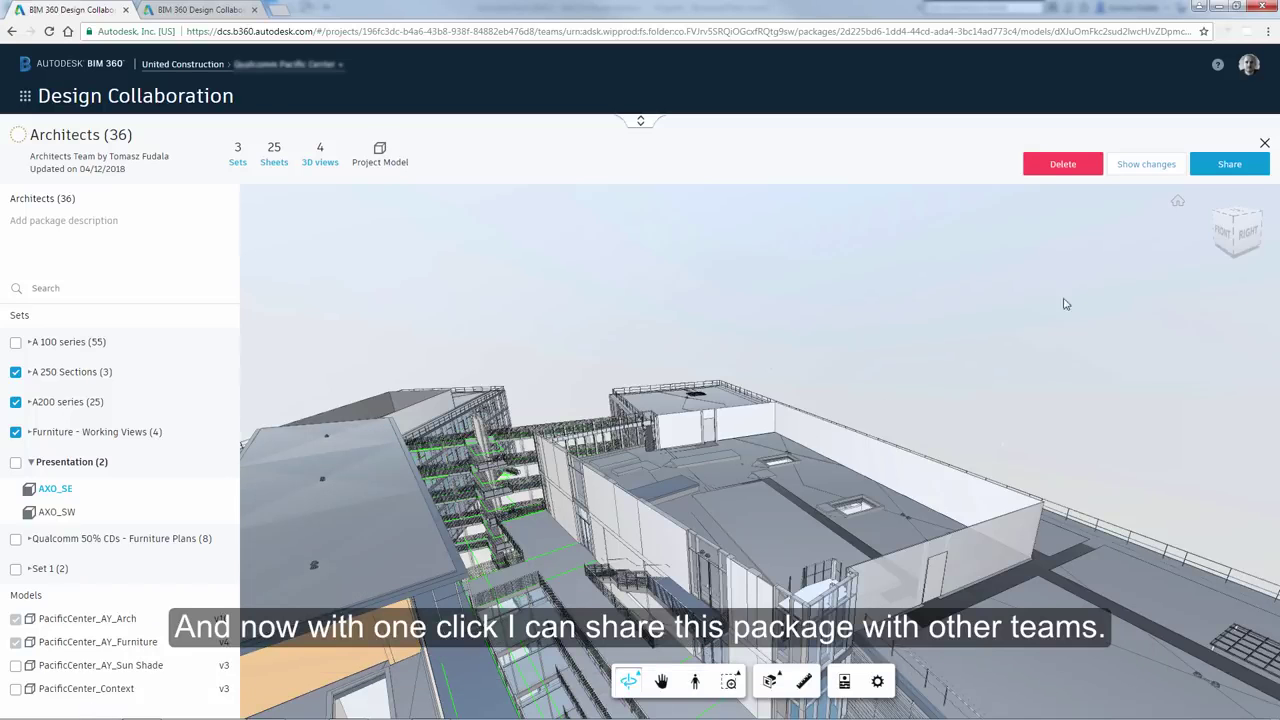
- Share the package with the other teams and narrow the timeline from 03/31/2018 down to the latest Architects packages
click(1234, 168)
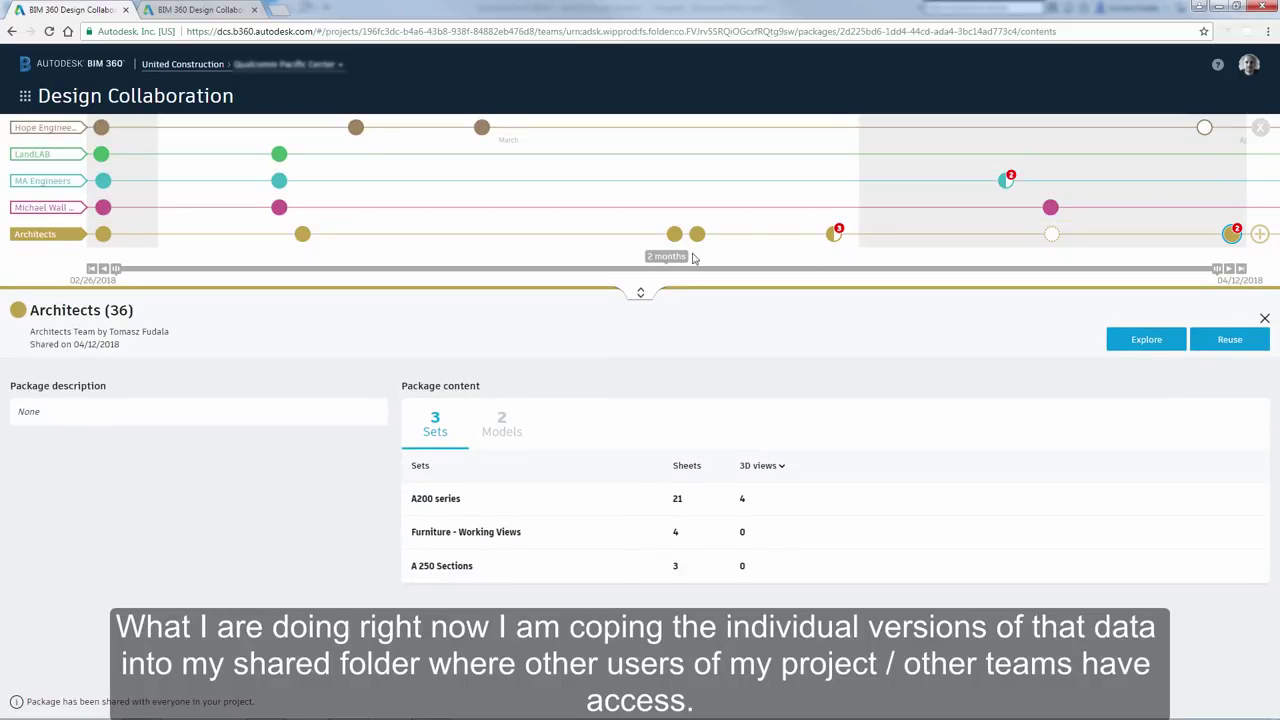
drag(116, 268, 906, 303)
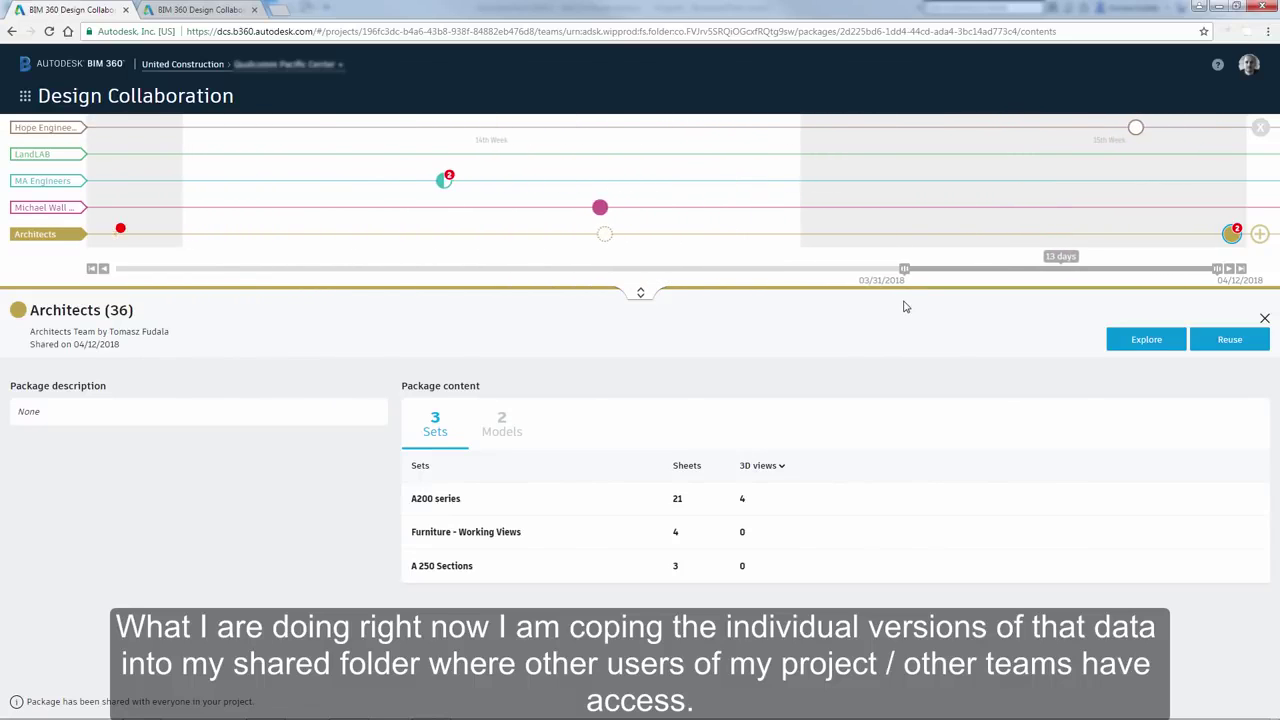
click(1235, 239)
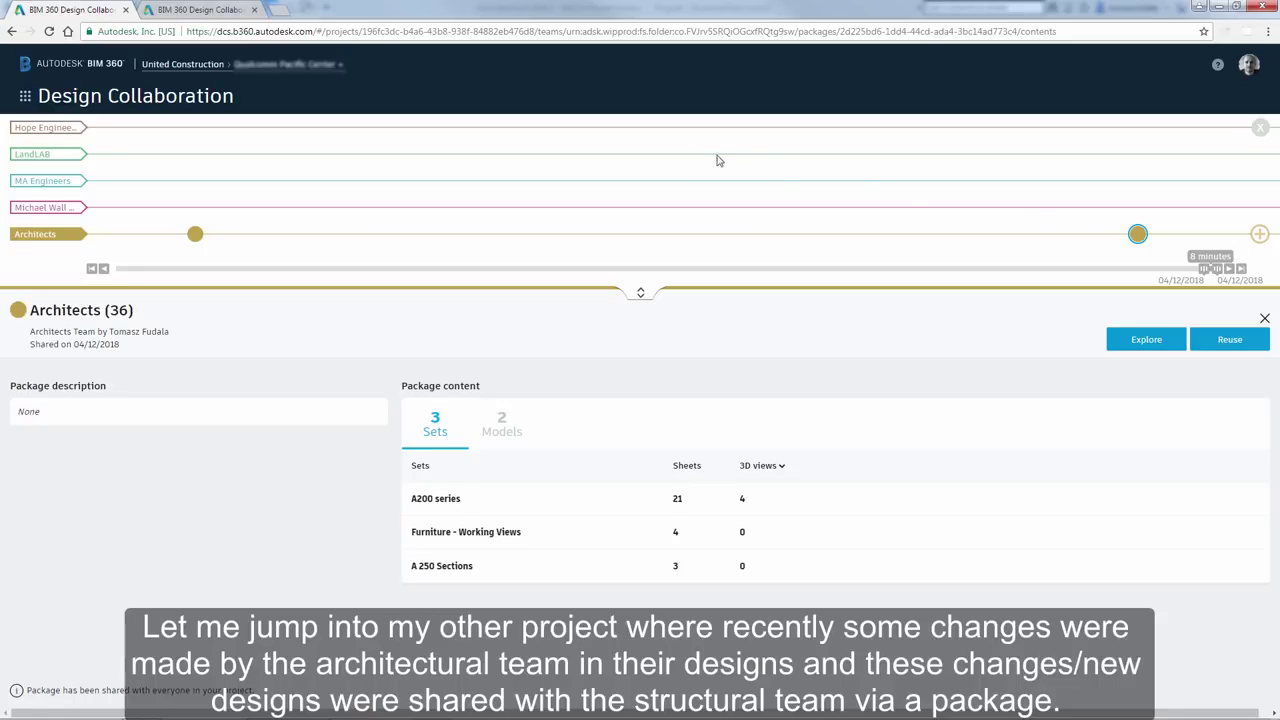
- Switch to the Small Medical Center project in the other browser tab and show the Architecture team's model with the Structure model
click(200, 10)
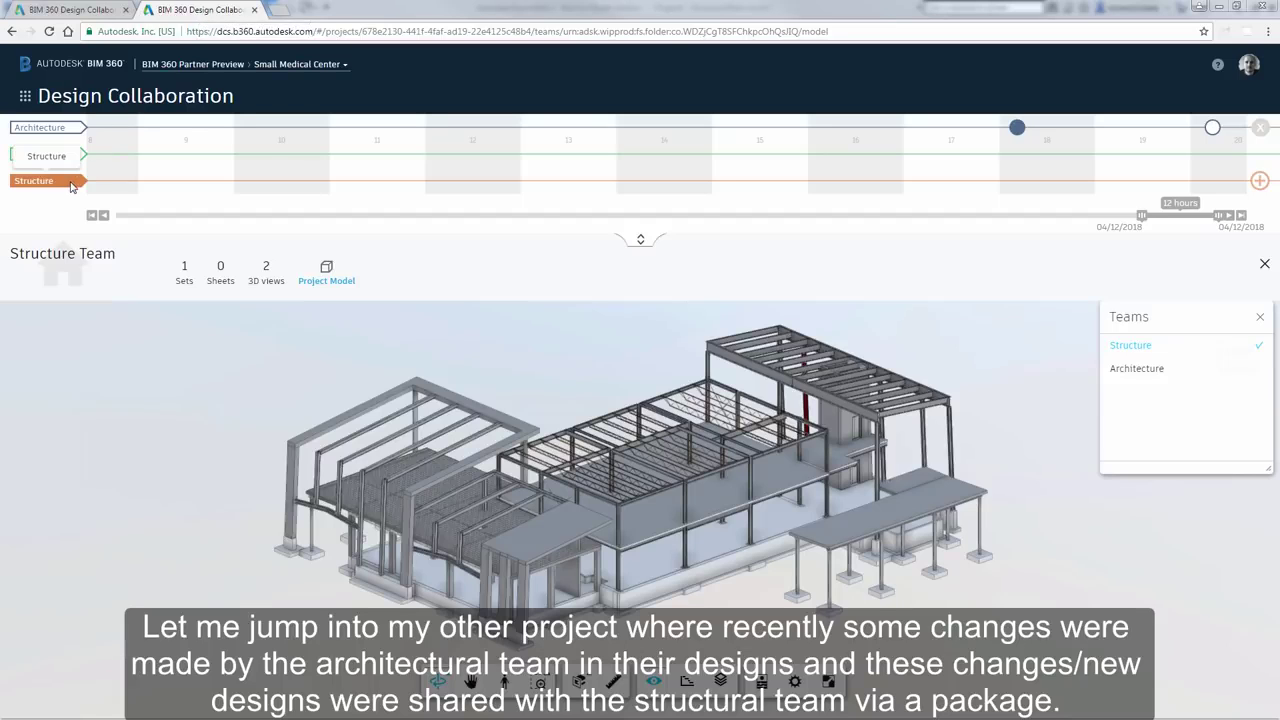
click(1213, 373)
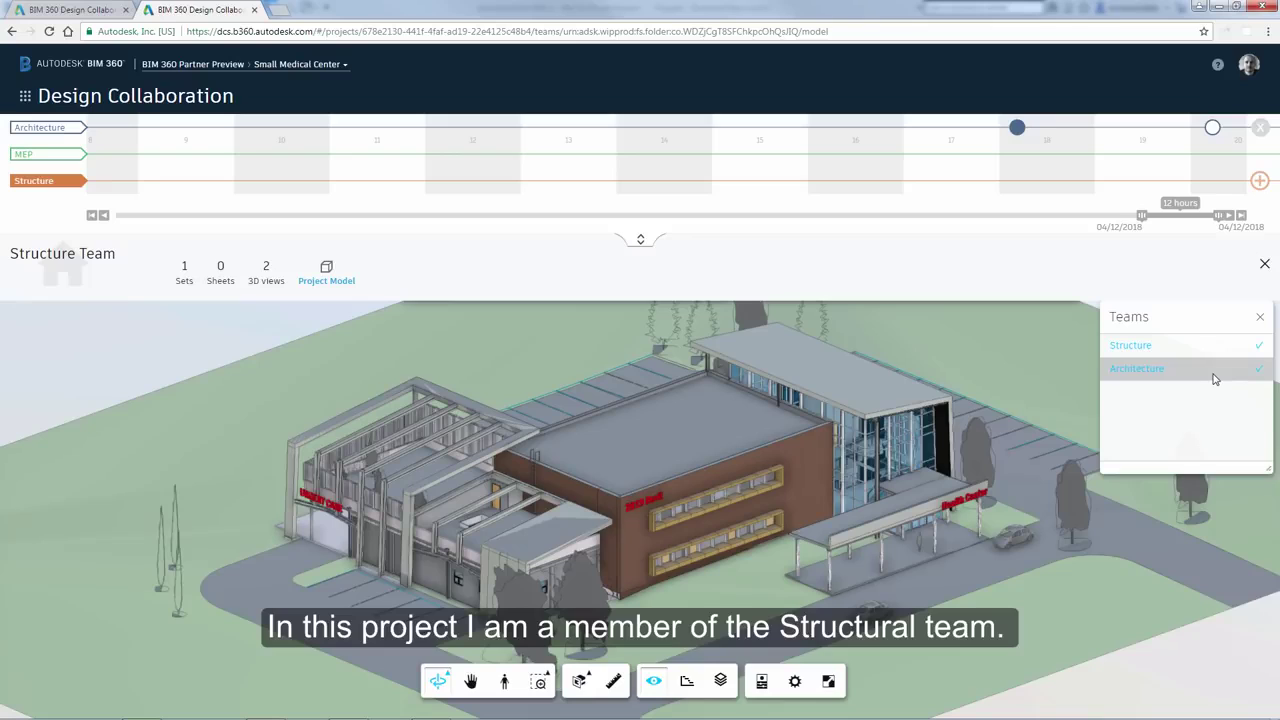
- Open the newly shared Architecture (4) package from the timeline, explore it and examine its Ground Floor 3D view
mouse_move(1020, 135)
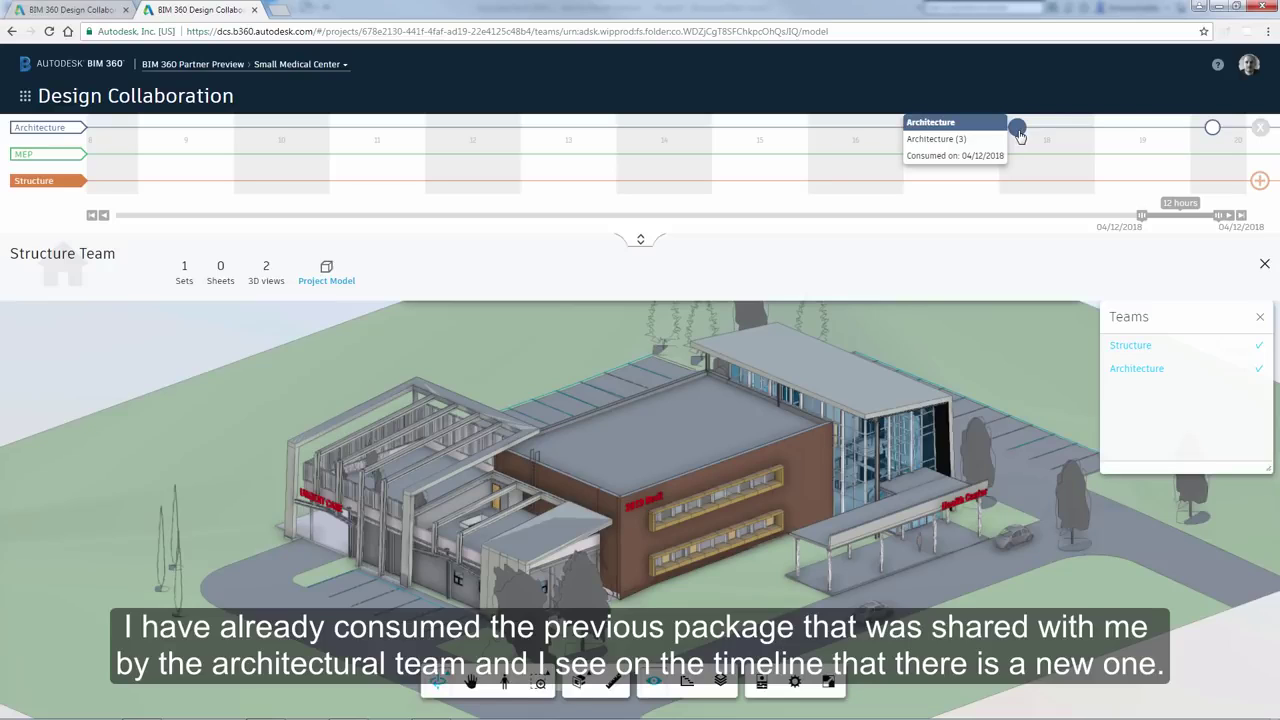
mouse_move(1213, 133)
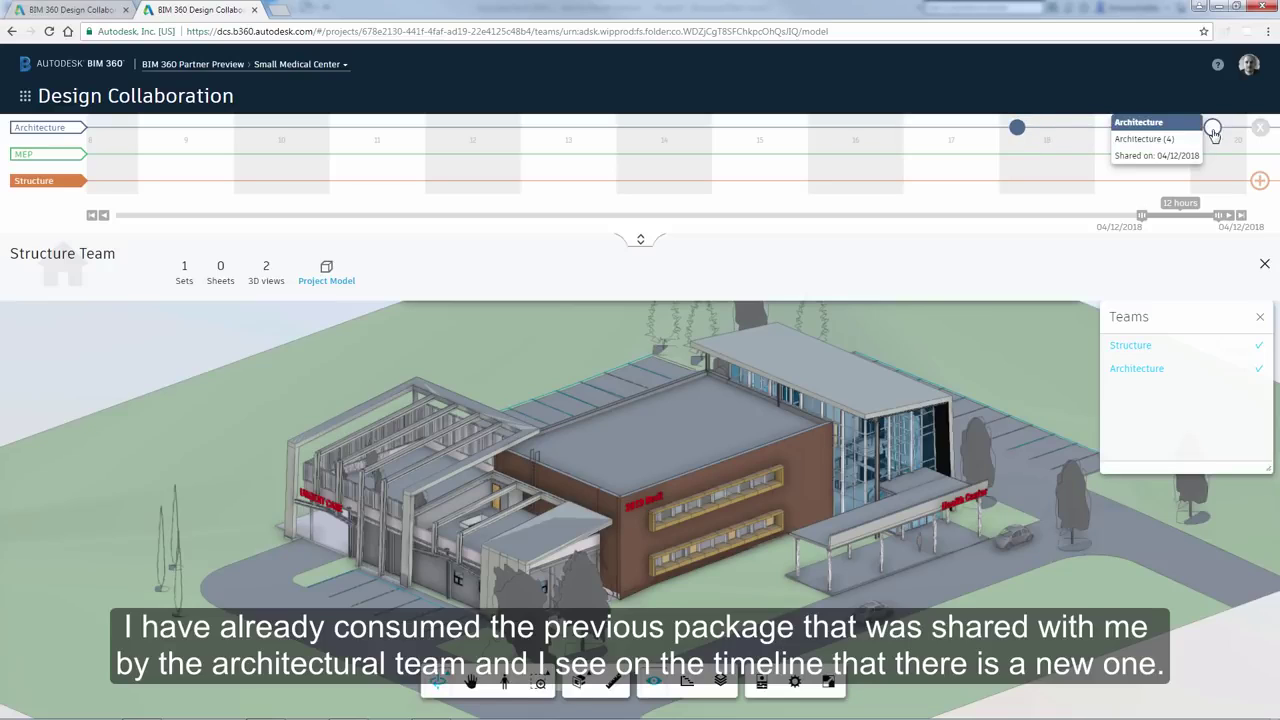
click(1213, 129)
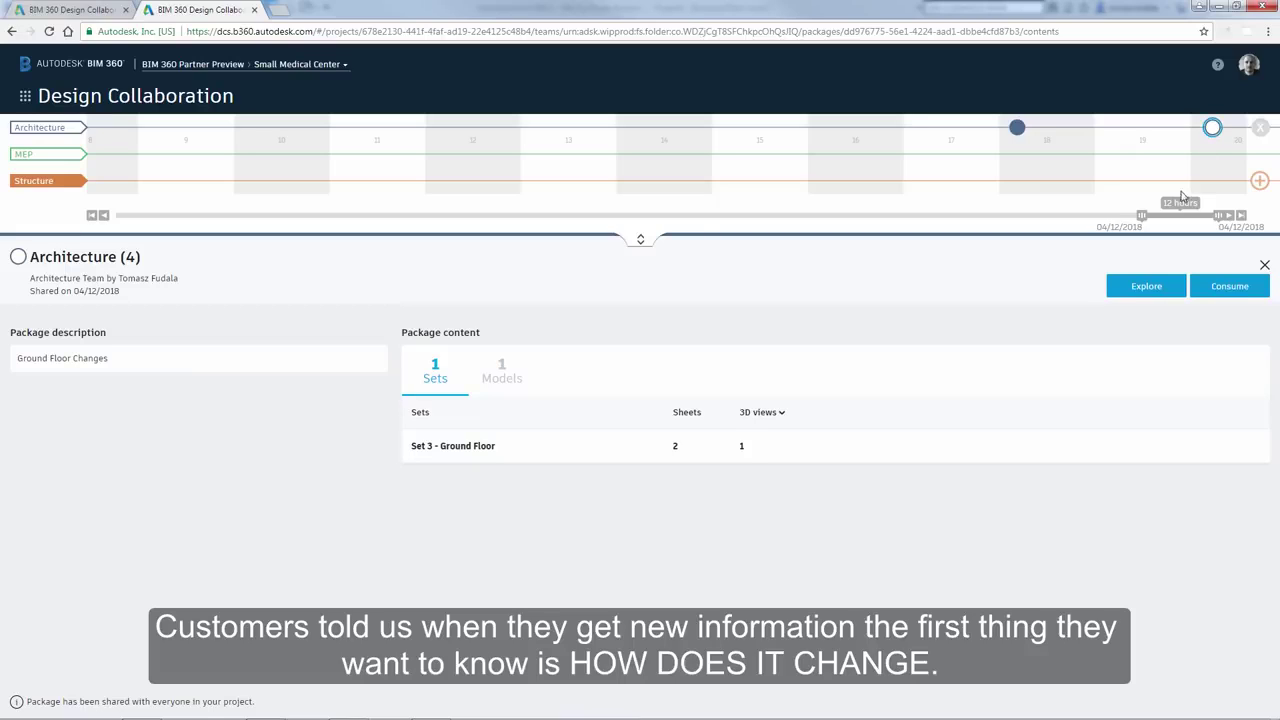
click(1150, 287)
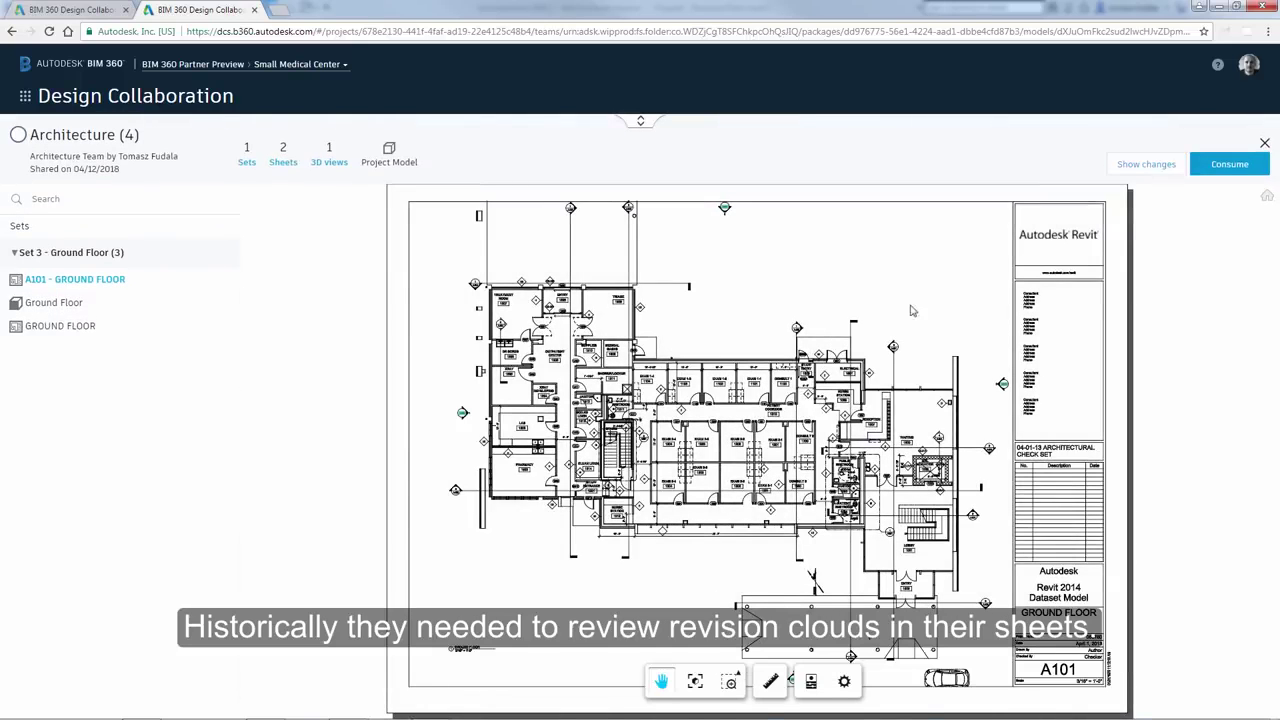
click(32, 305)
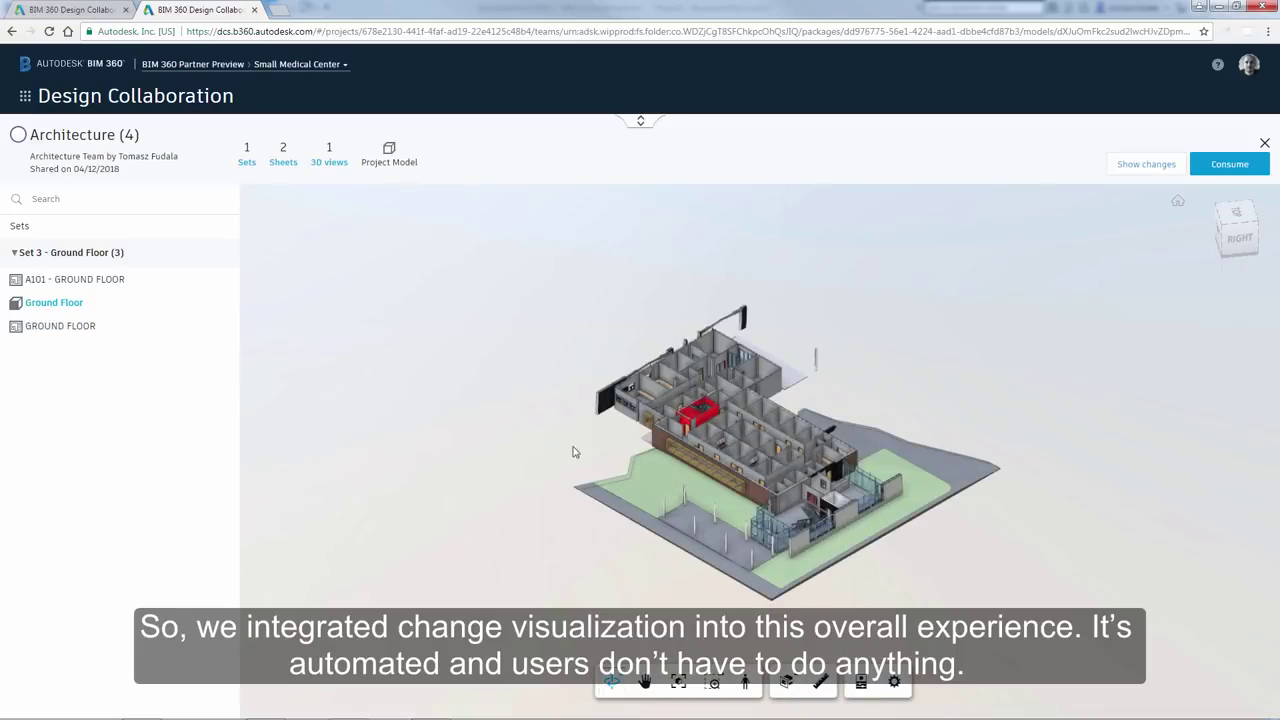
scroll(752, 461, up, 10)
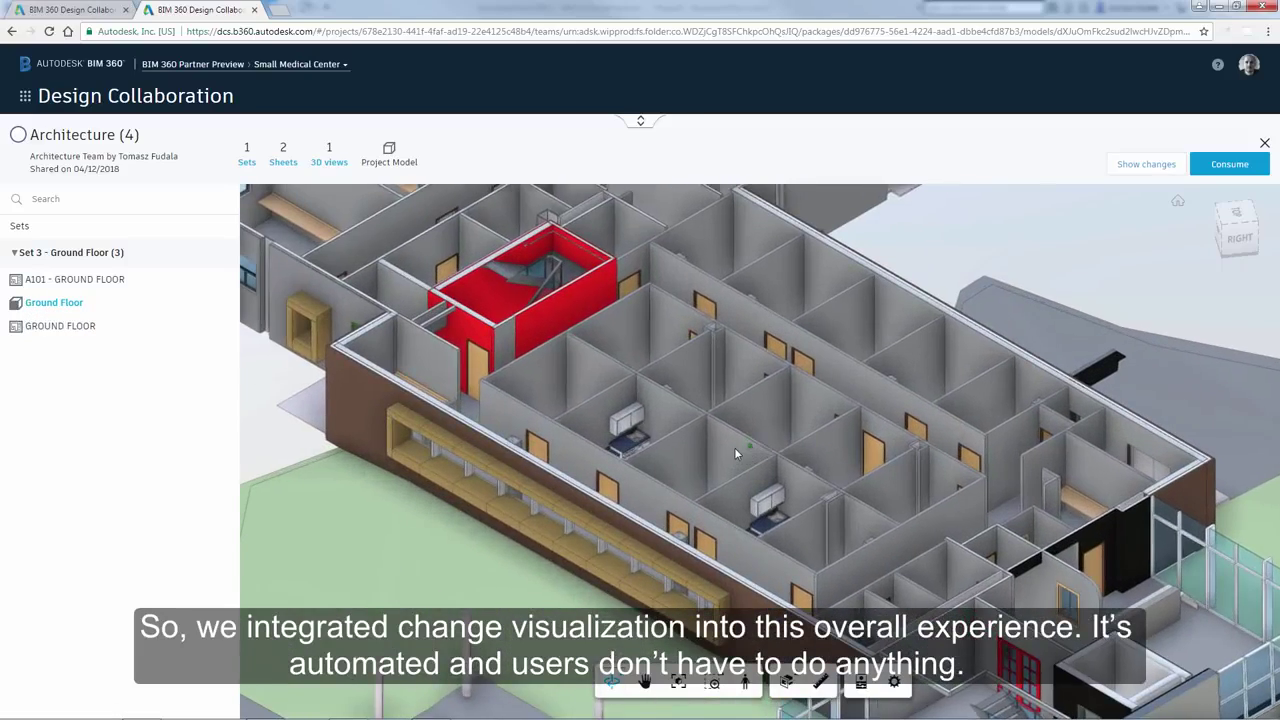
- Show the changes in the Ground Floor 3D view and toggle the Modified and Removed categories off and back on
drag(734, 447, 1078, 447)
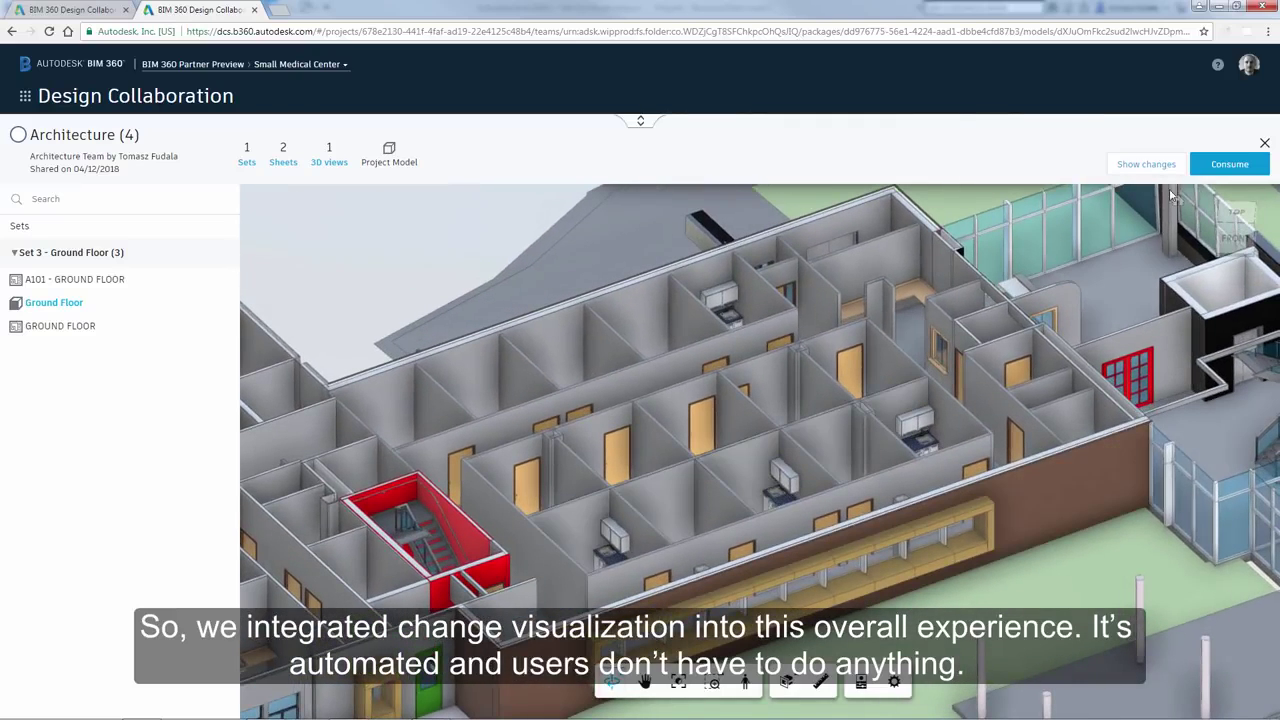
click(1146, 166)
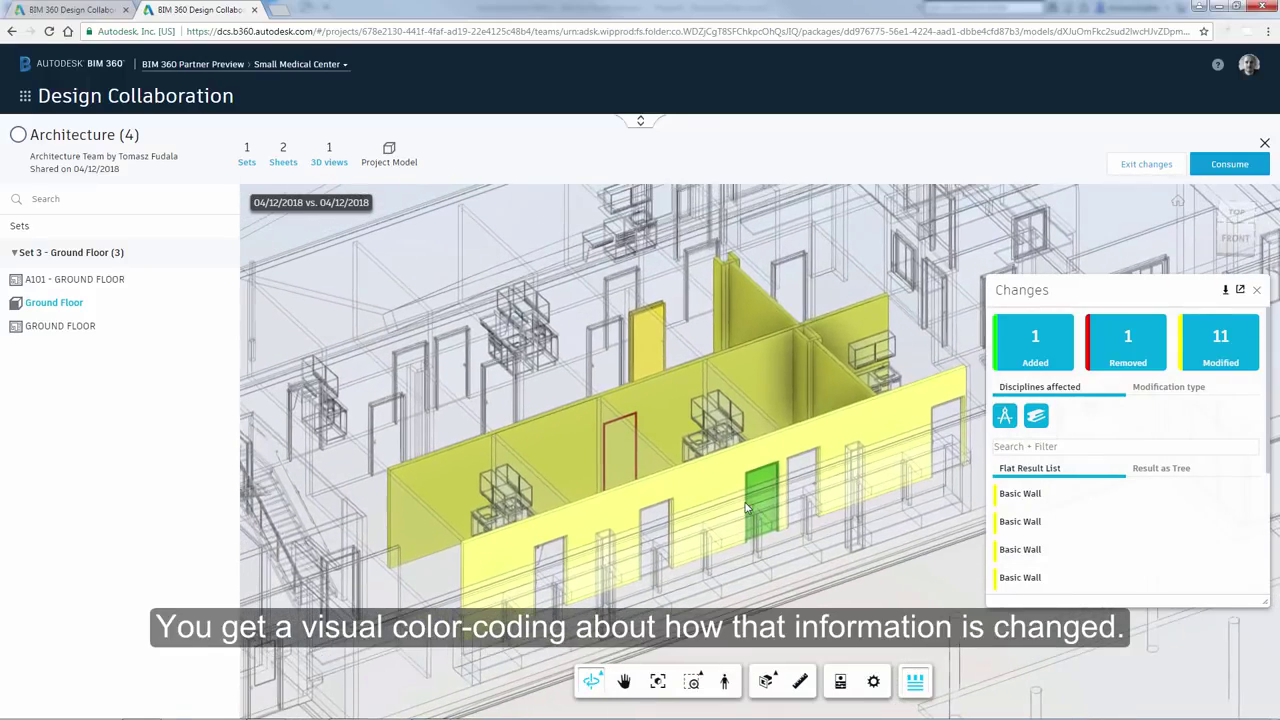
click(1217, 355)
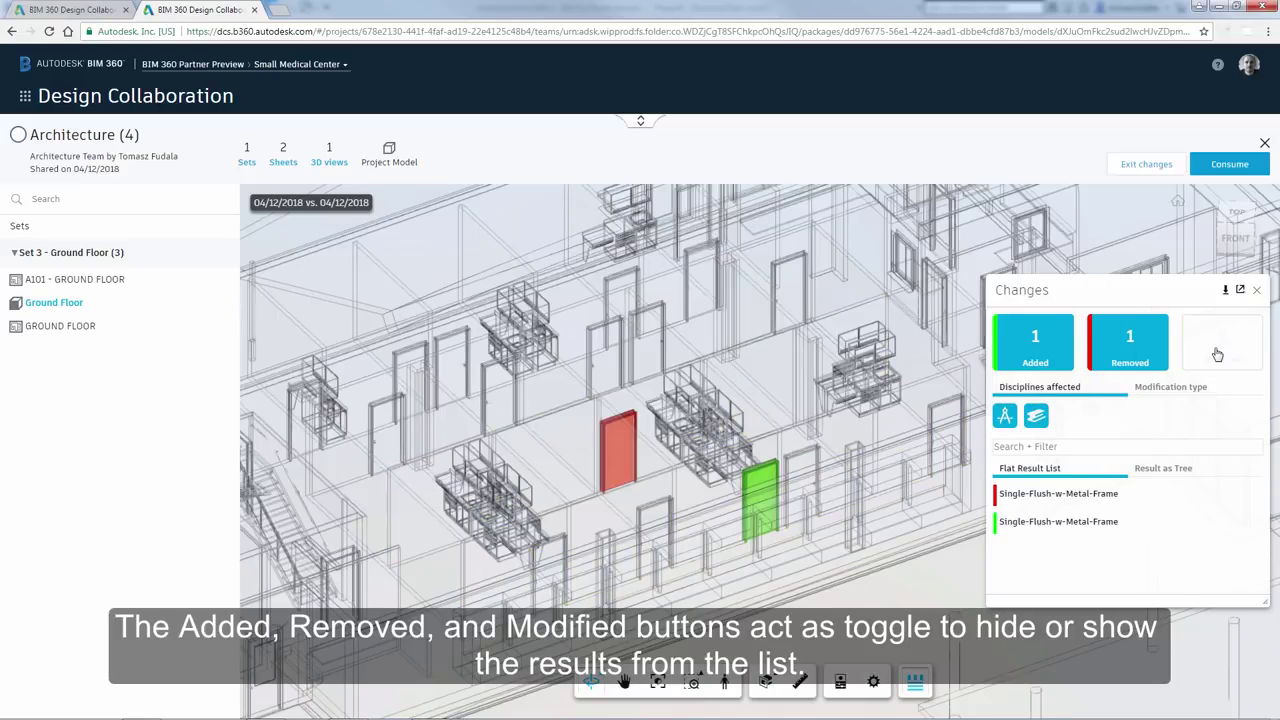
click(1217, 355)
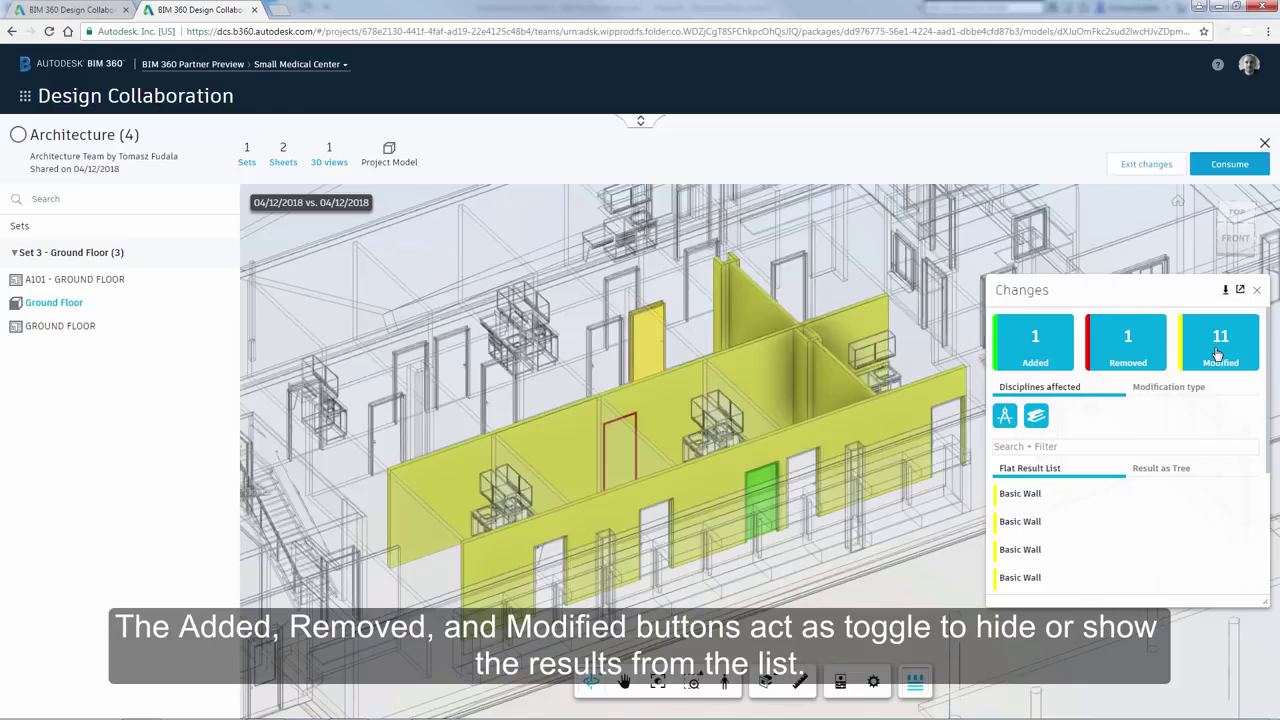
click(1133, 349)
click(1133, 349)
click(1131, 348)
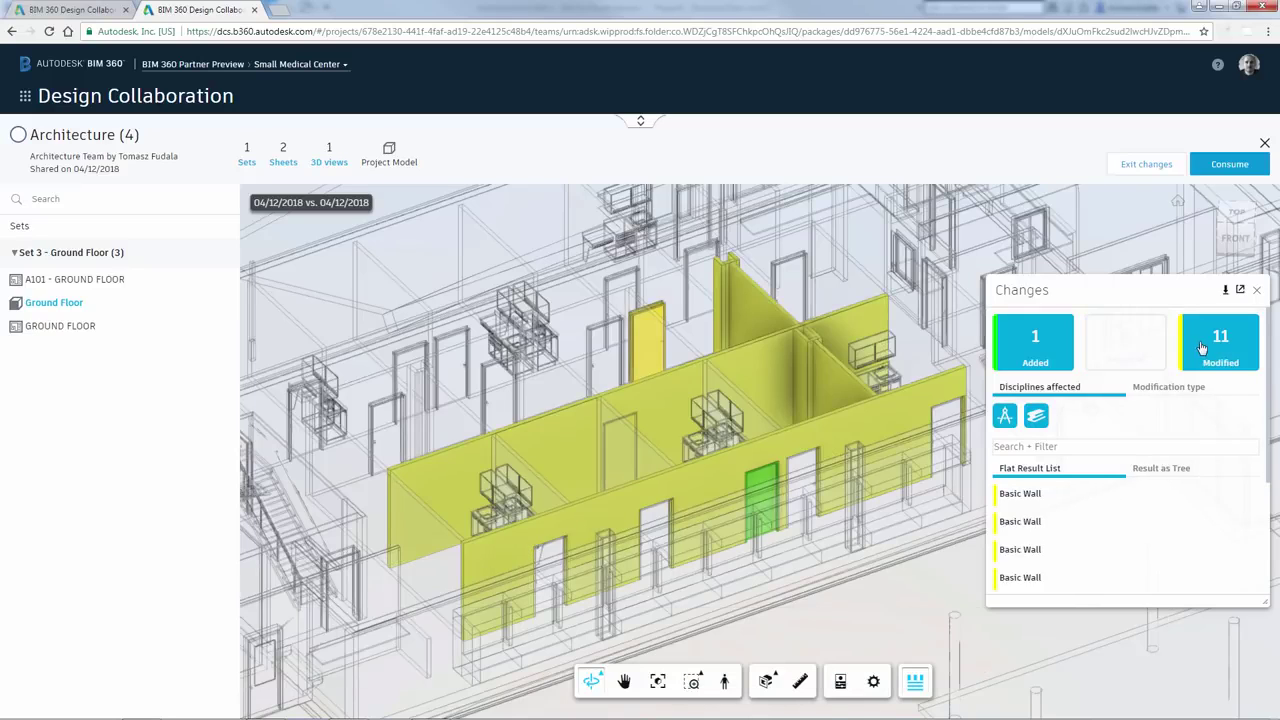
click(1202, 348)
click(1202, 348)
click(1135, 350)
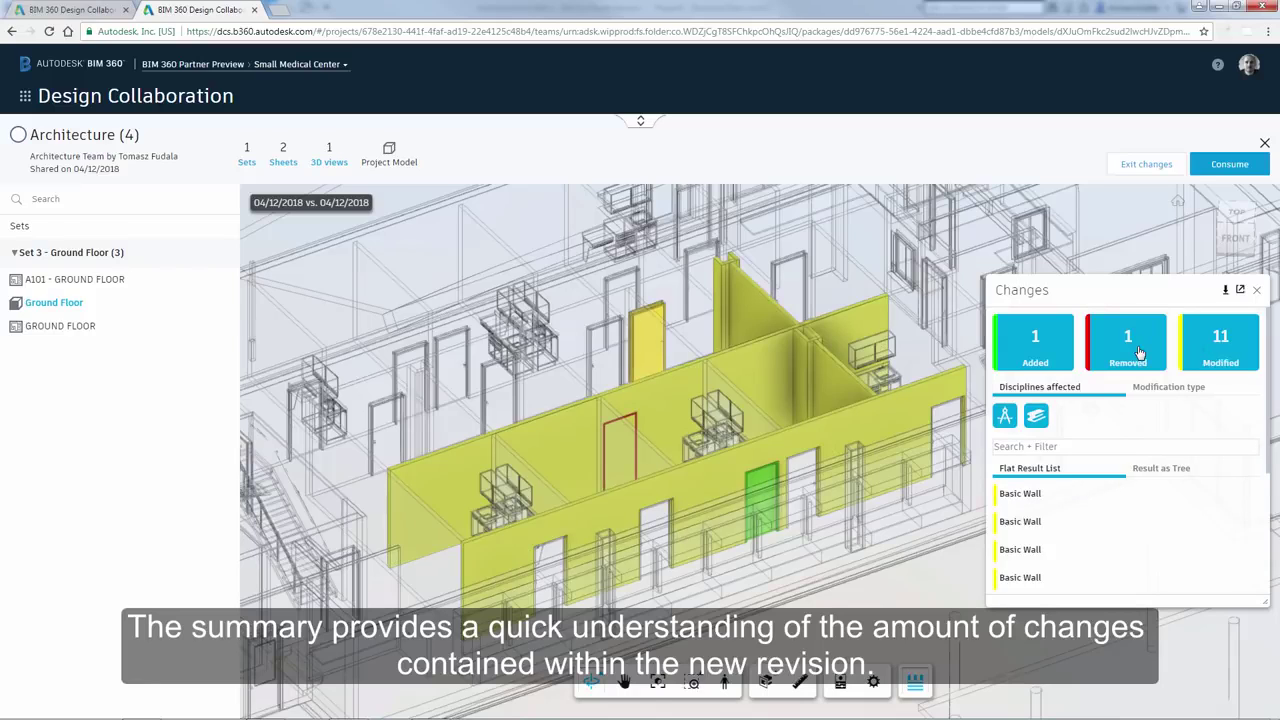
- List the changes as a tree and inspect the added and removed Single-Flush-w-Metal-Frame doors and modified Basic Walls of both types
click(1154, 474)
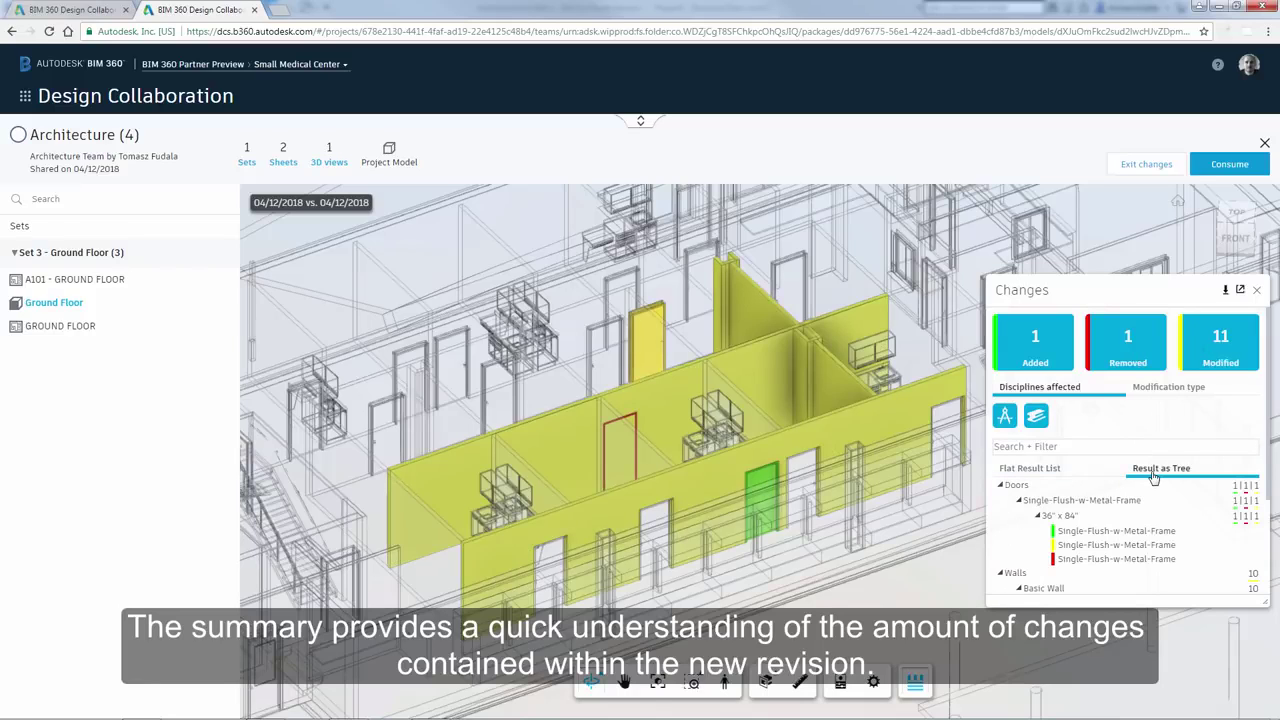
click(1120, 533)
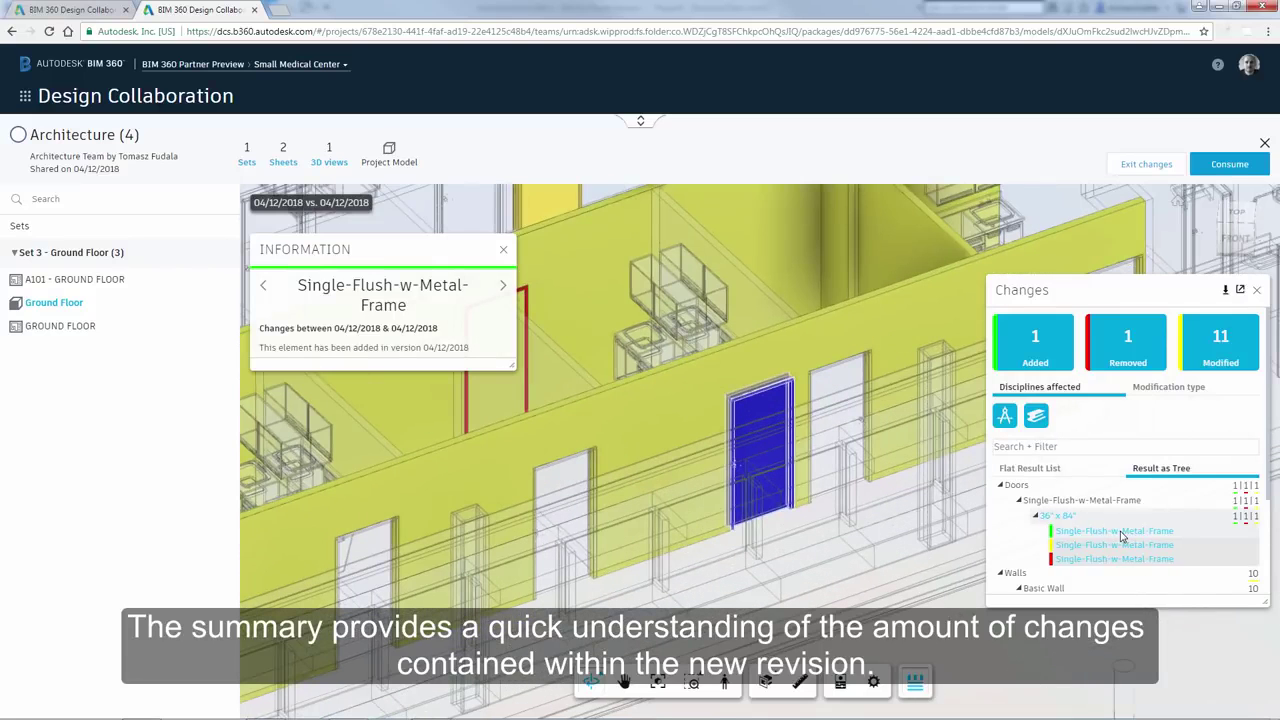
click(1109, 561)
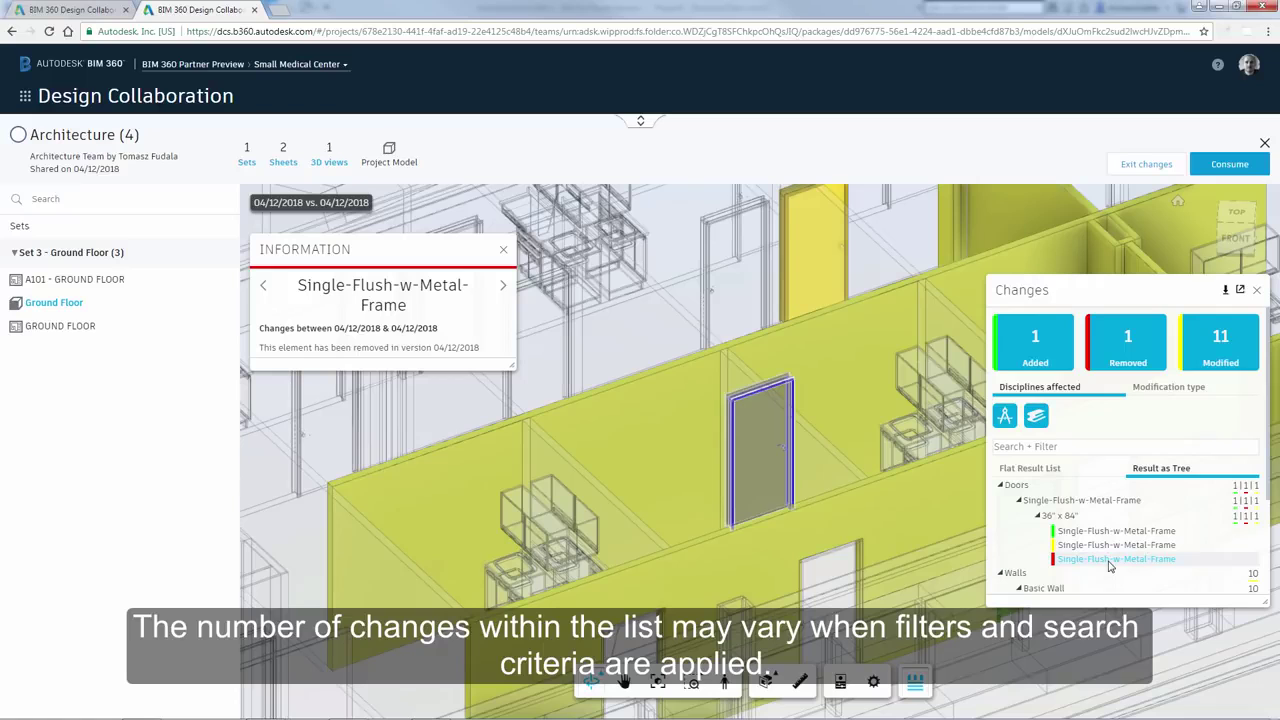
scroll(1111, 566, down, 3)
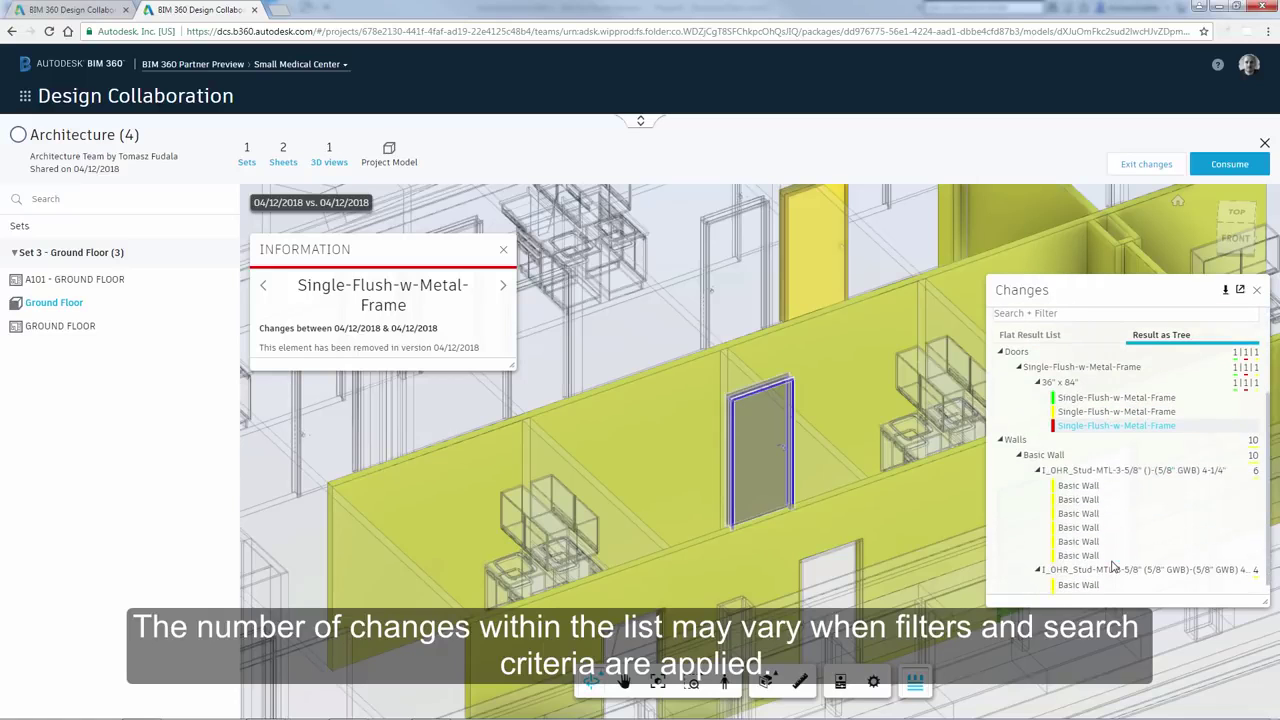
click(1092, 484)
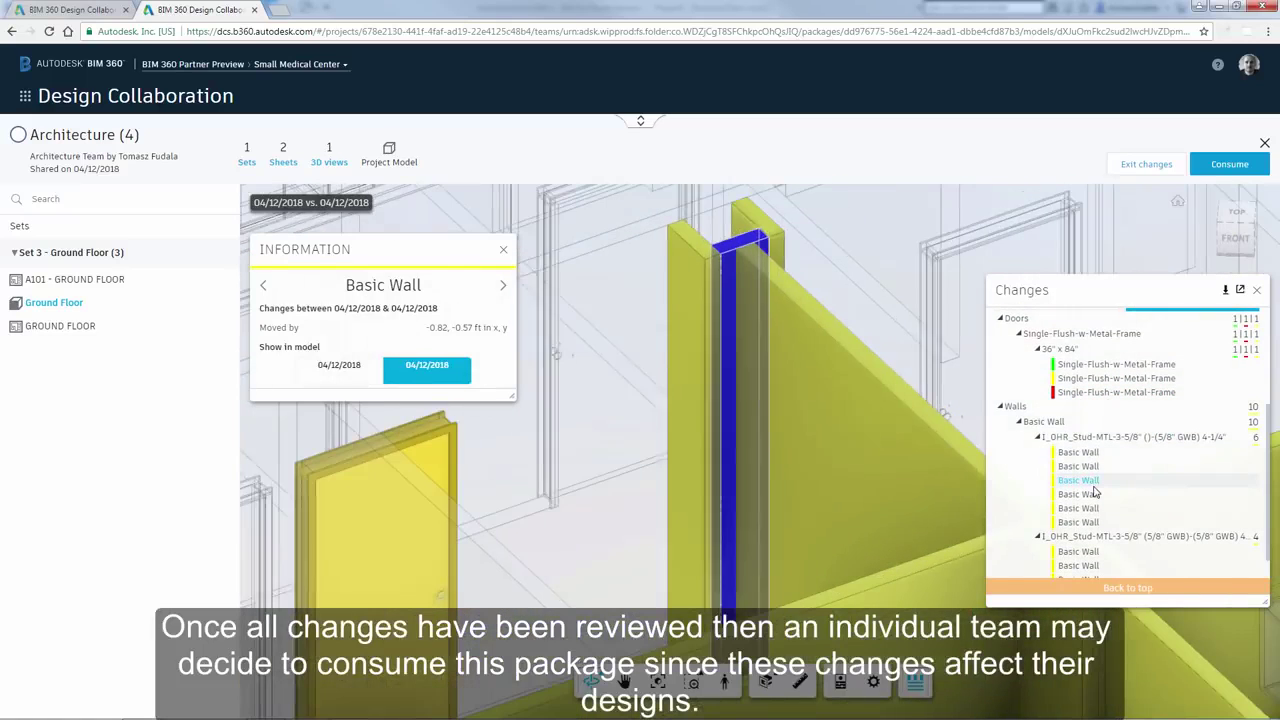
click(1070, 566)
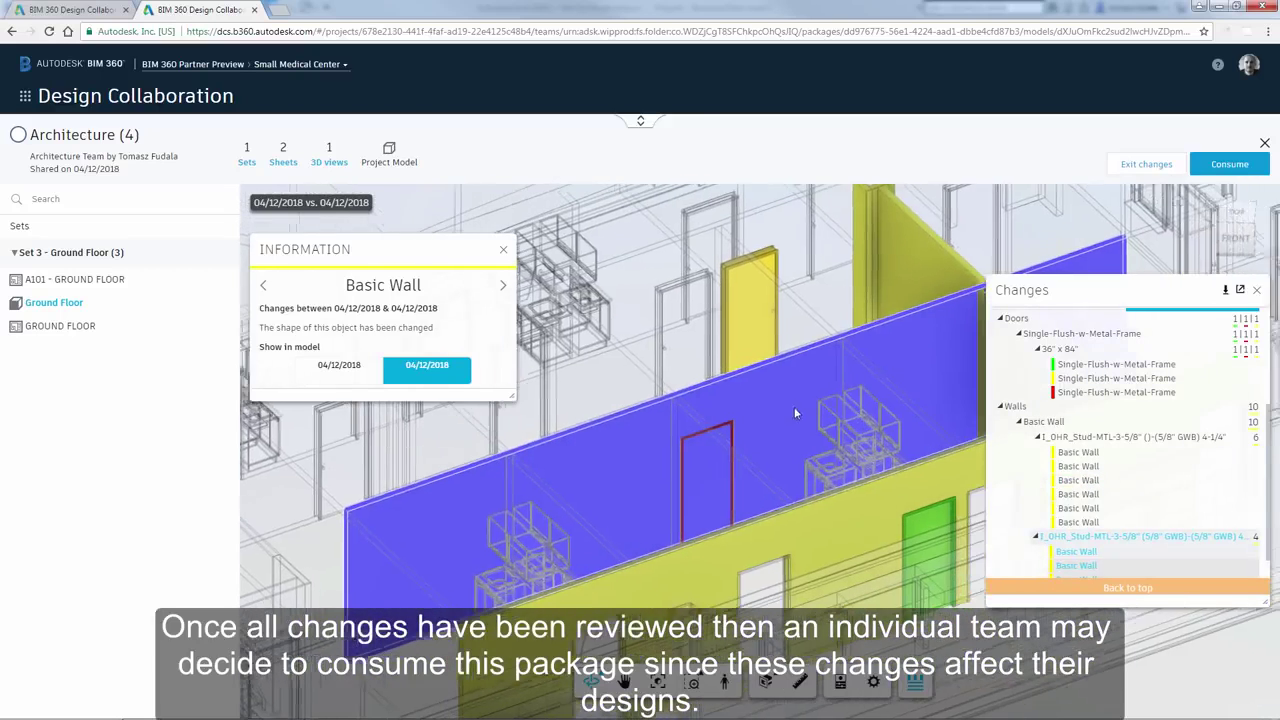
- Deselect the wall, look over the color-coded changes in the model and exit the change comparison
click(703, 303)
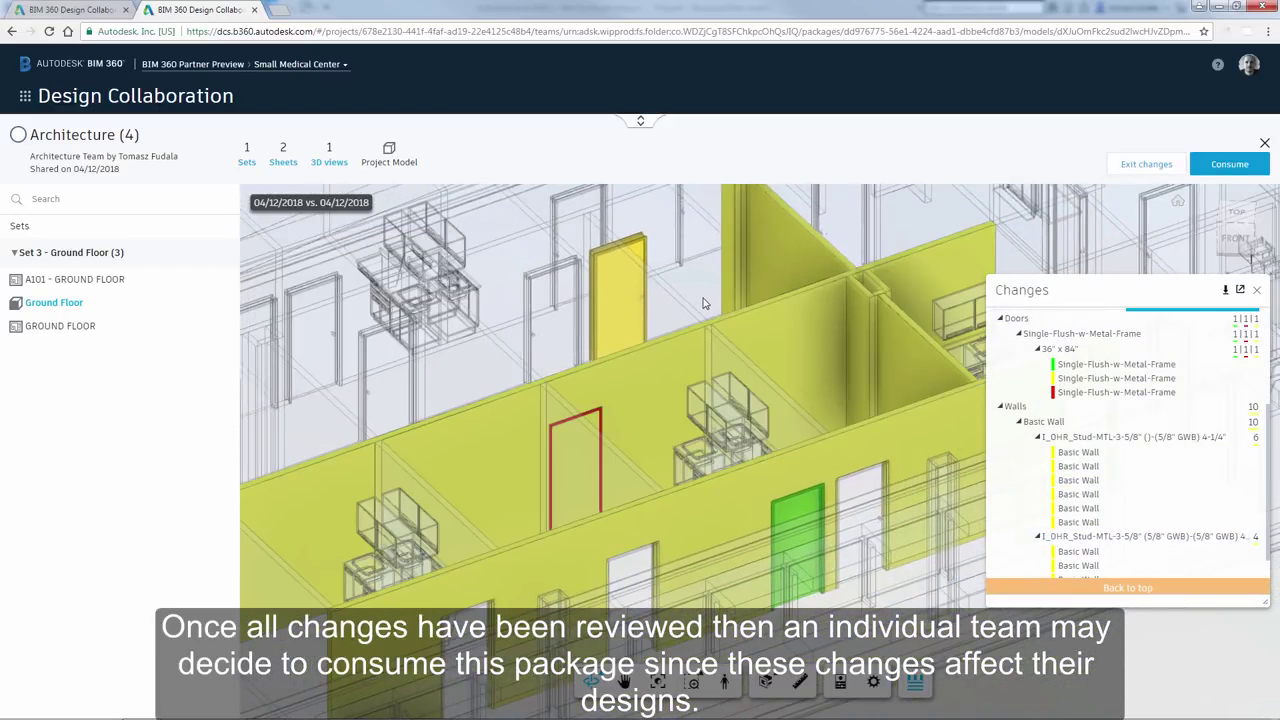
drag(716, 298, 1074, 230)
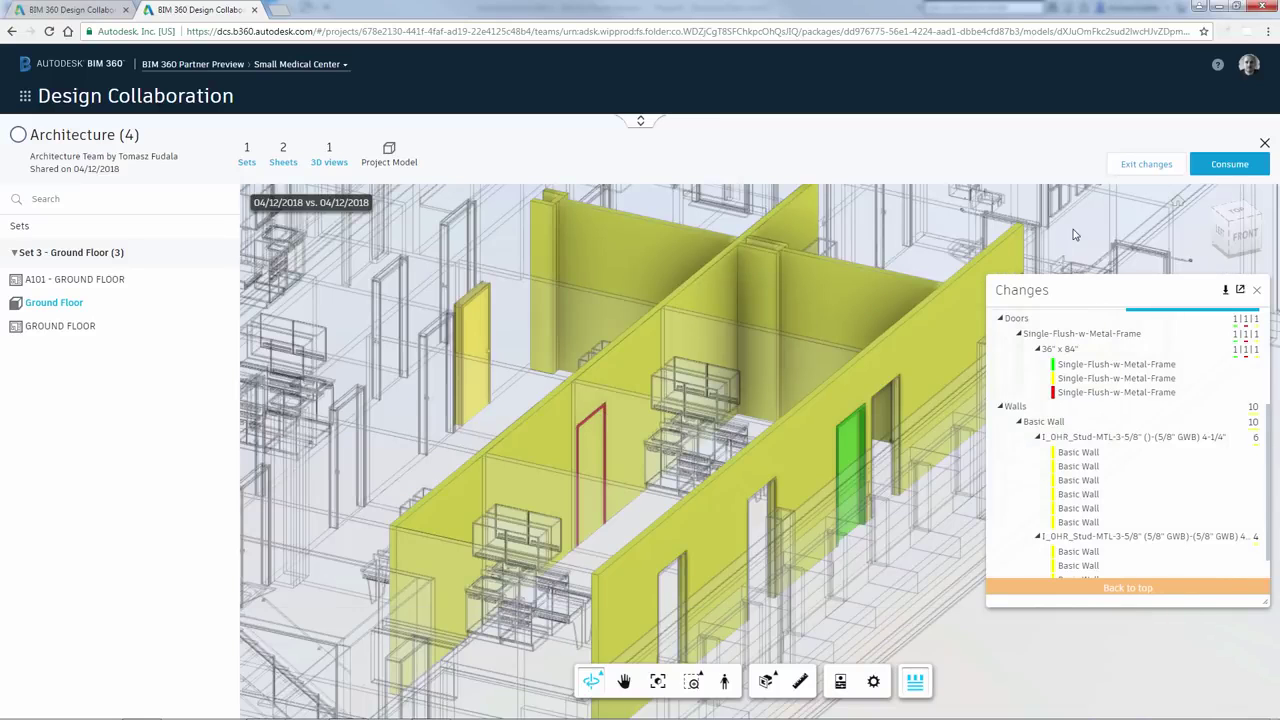
click(1161, 168)
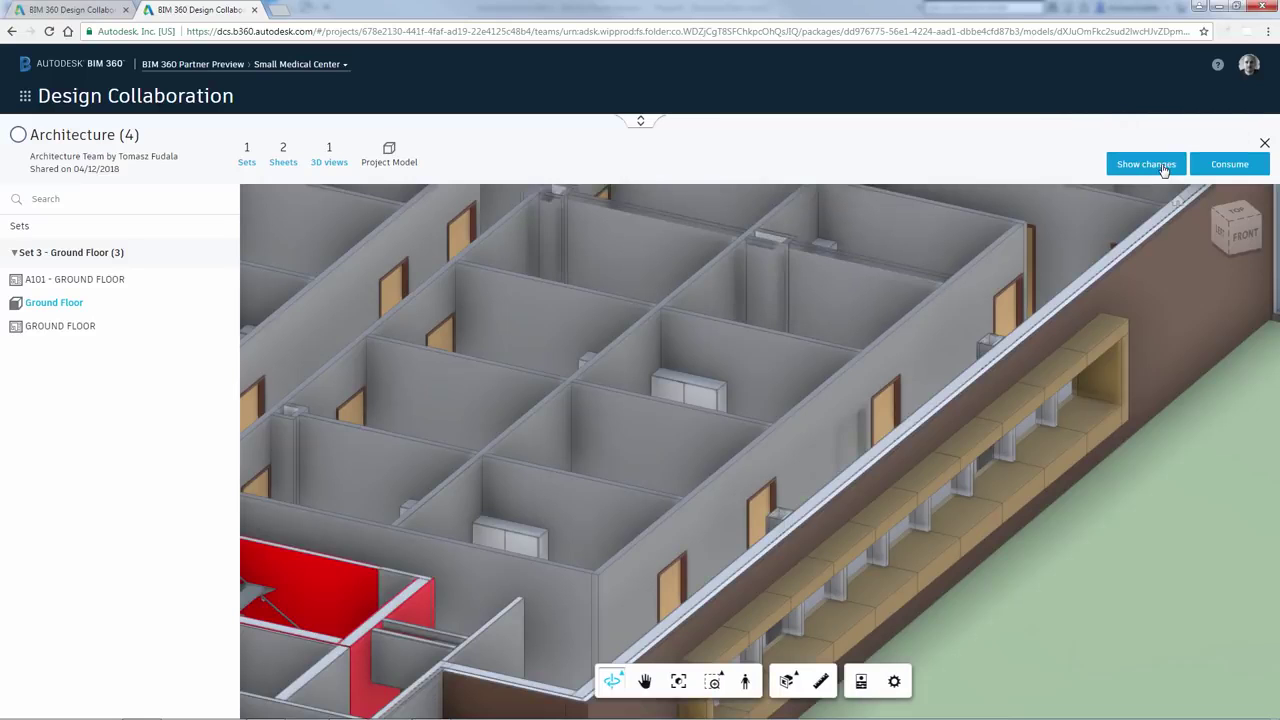
- Look over the Ground Floor model once more and consume the Architecture (4) package
scroll(1091, 273, down, 4)
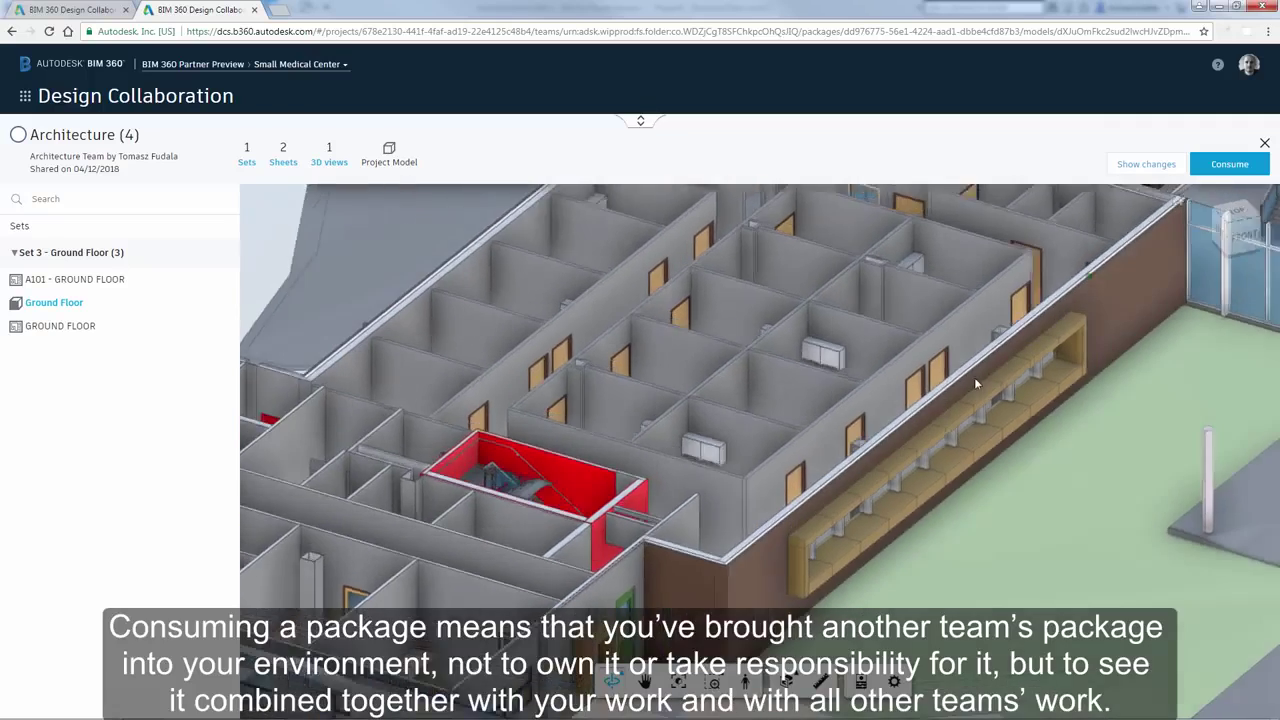
drag(976, 383, 880, 388)
middle_drag(880, 392, 862, 558)
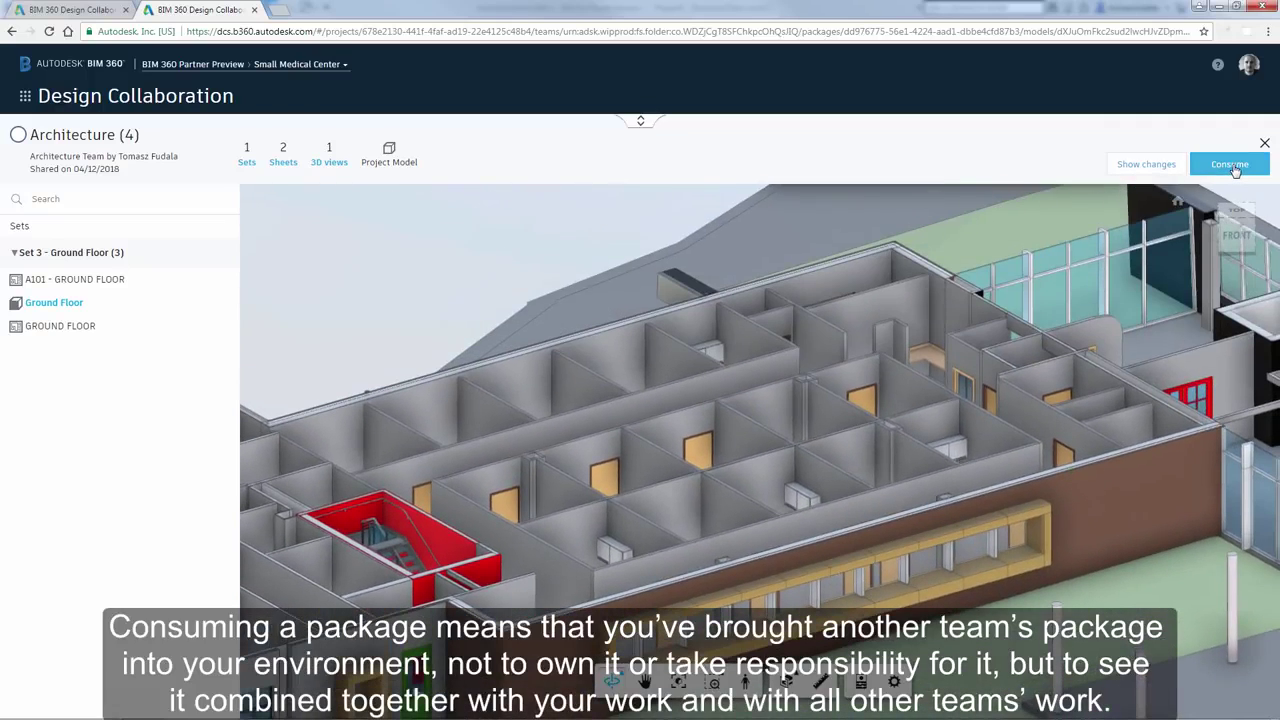
click(1235, 168)
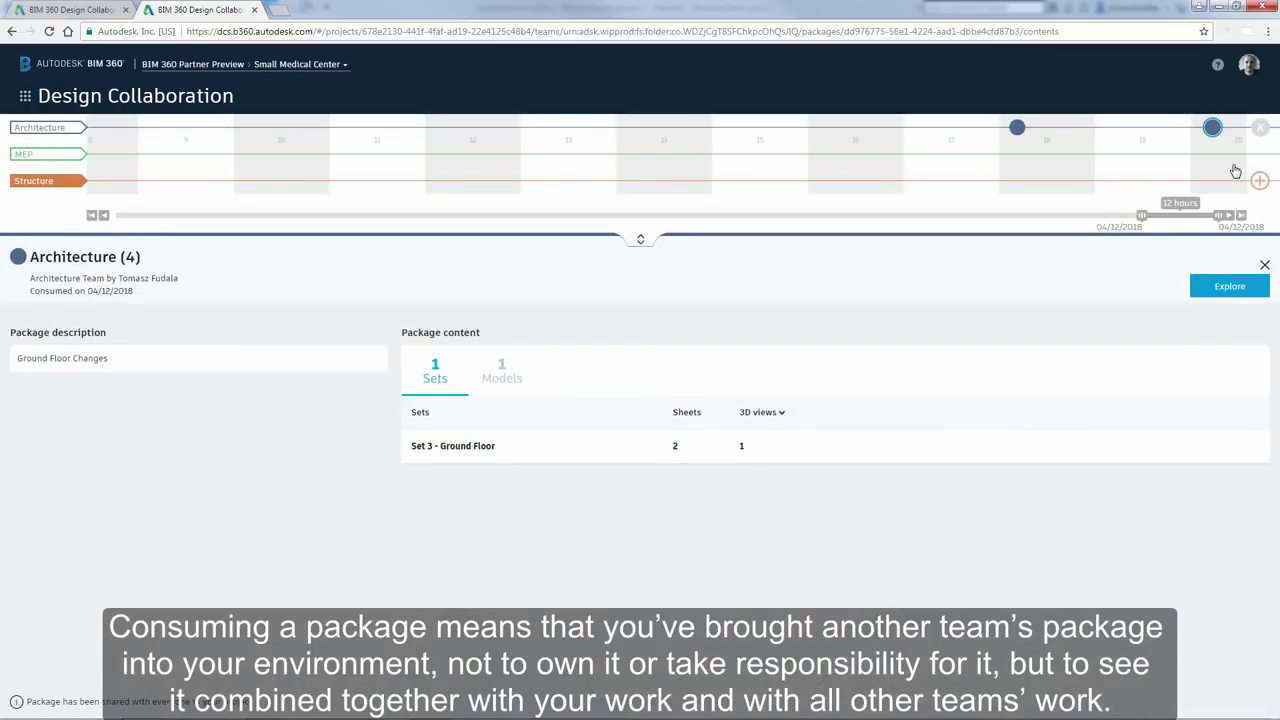
- Check the consumed package on the timeline, close its details and open the Structure Team's project model
mouse_move(1216, 139)
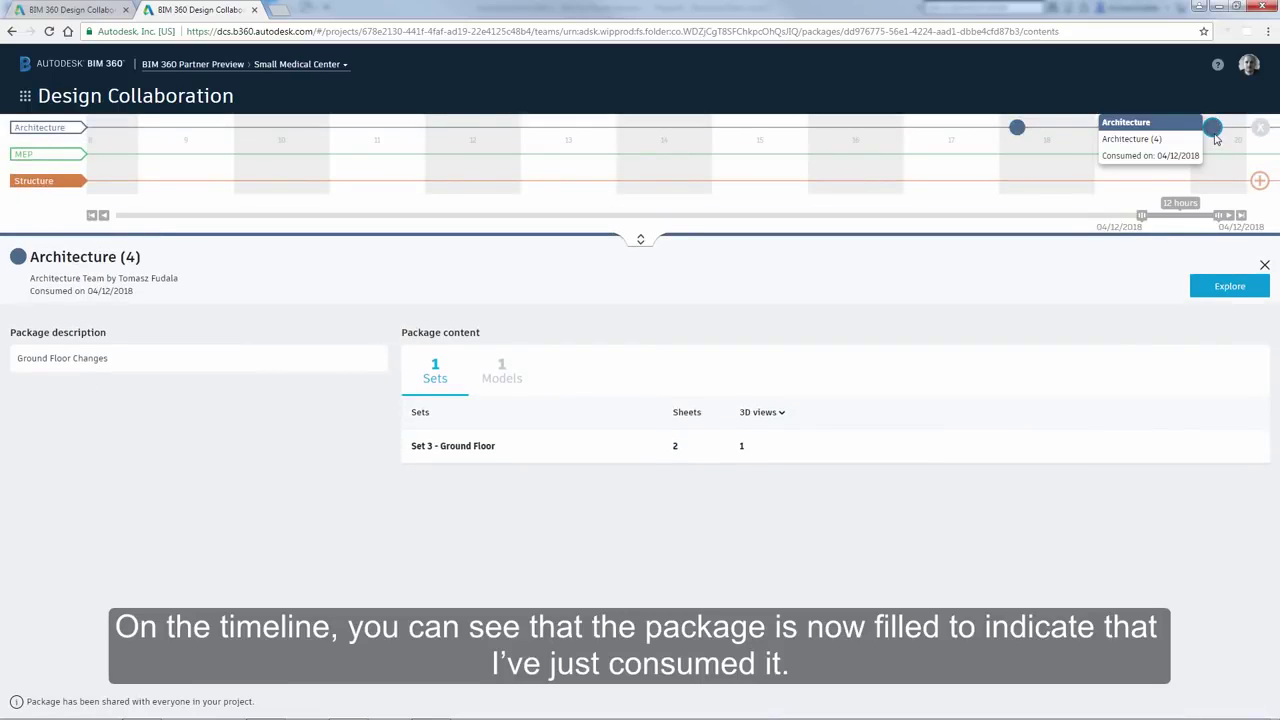
click(1265, 269)
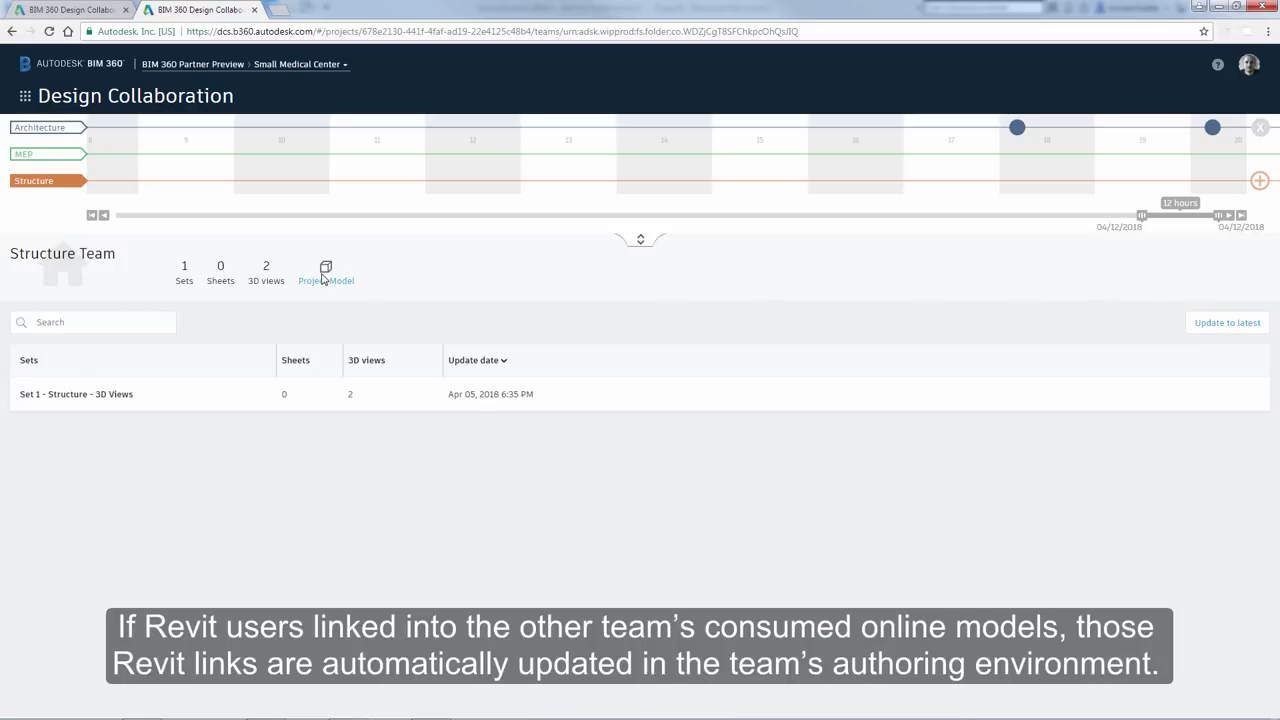
click(323, 281)
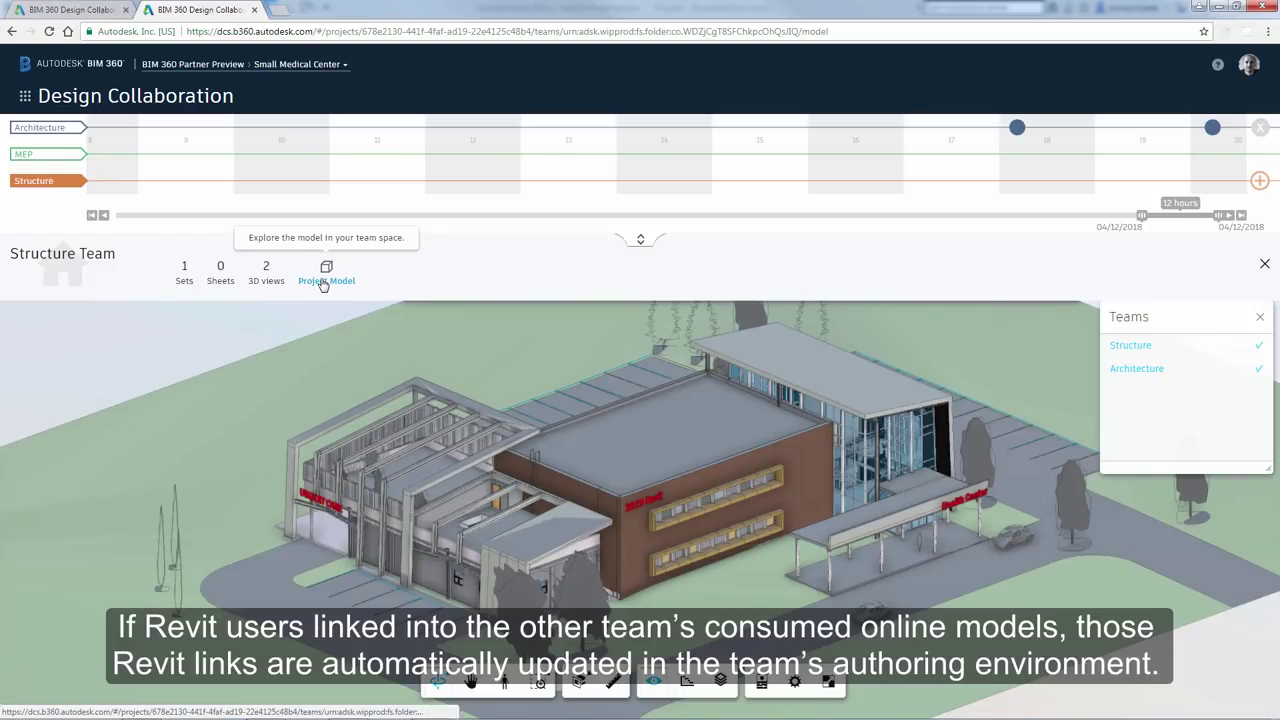